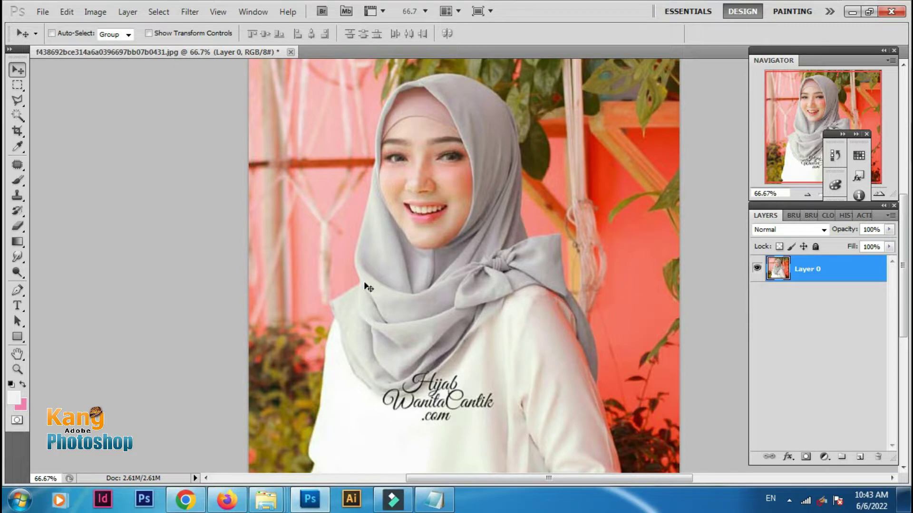
Select the Pen Tool and show its flyout of pen variants.
left_click(18, 290)
right_click(18, 290)
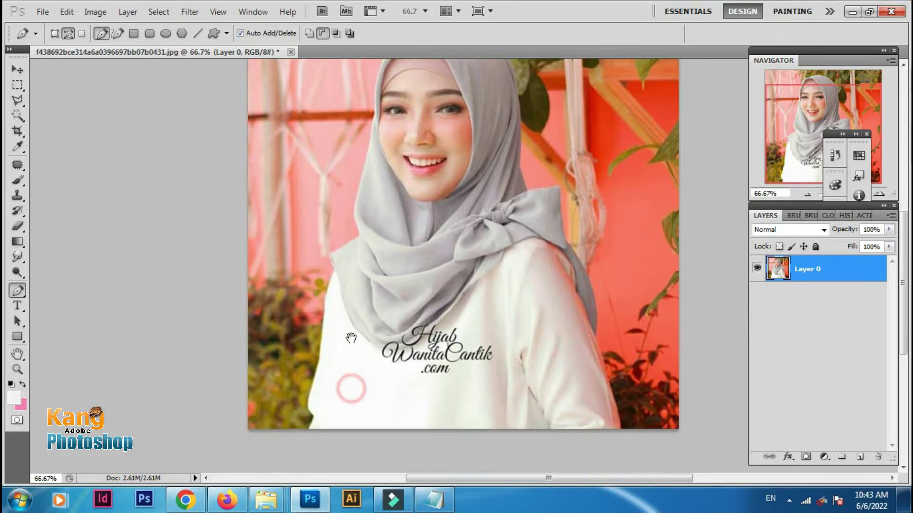
Keep the standard Pen Tool and zoom to 200% on the dress's lower-left edge.
left_click_drag(348, 394, 317, 336)
left_click(17, 291)
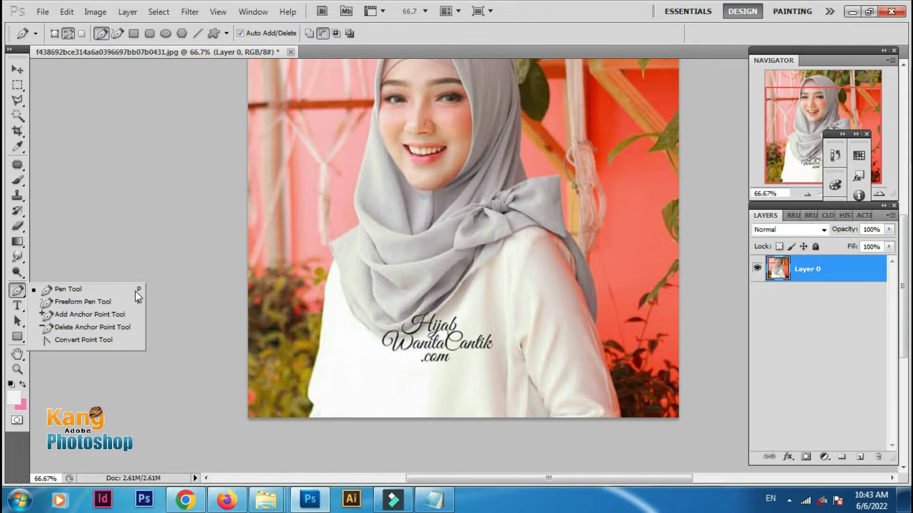
left_click(302, 343)
left_click_drag(302, 342, 286, 293)
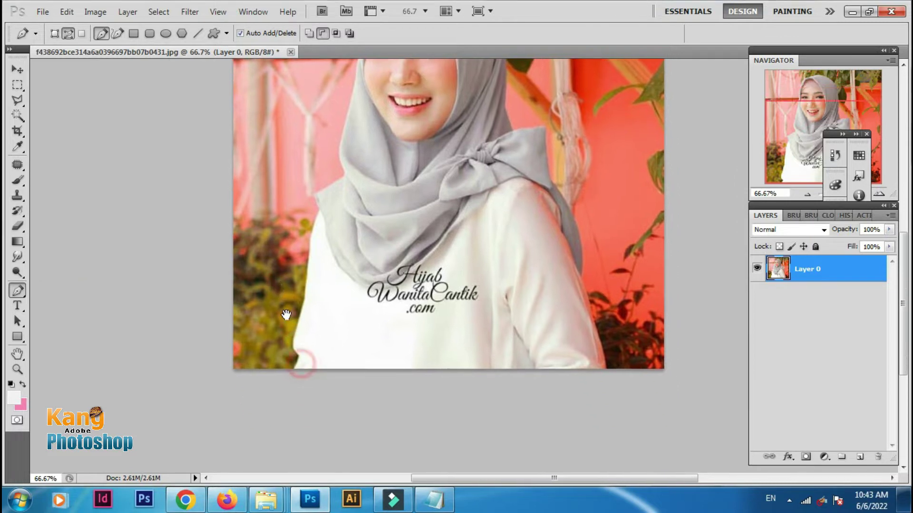
left_click(316, 351, "ctrl")
left_click_drag(316, 348, 324, 347)
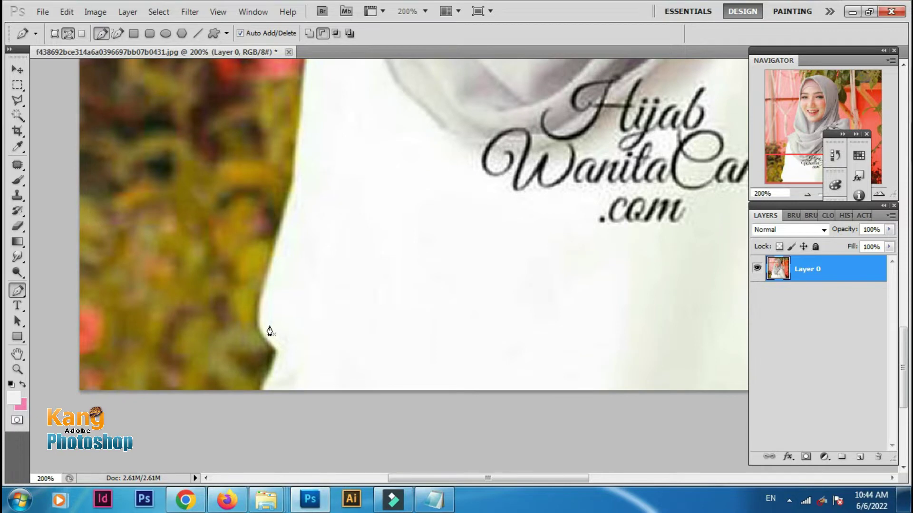
Switch the pen's drawing mode from Paths to Shape Layers.
left_click(260, 395)
left_click(65, 34)
left_click(59, 33)
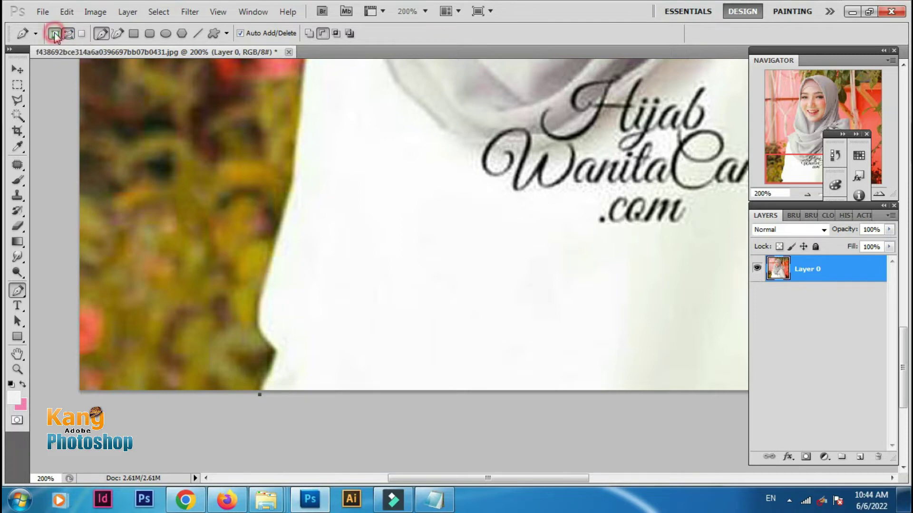
left_click(259, 399)
left_click(273, 366)
left_click(265, 327)
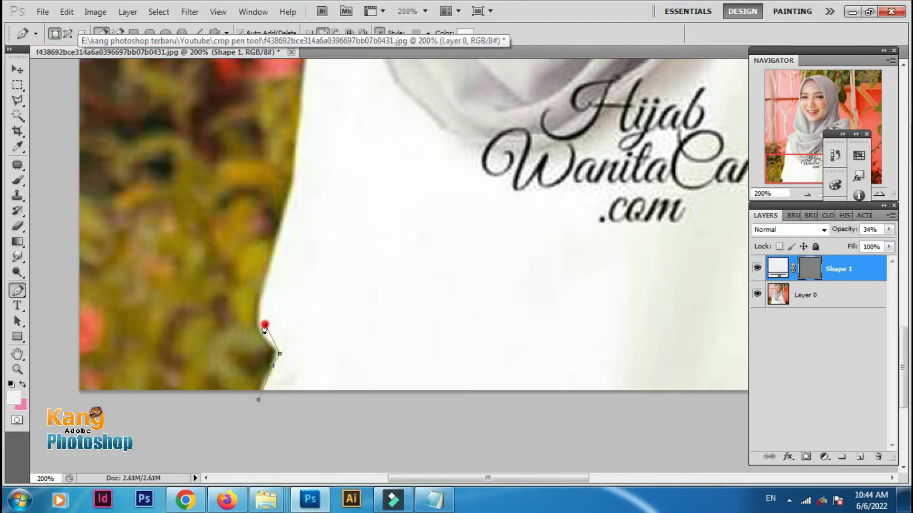
left_click(288, 303)
left_click(328, 325)
left_click(343, 363)
left_click(338, 390)
left_click_drag(293, 413, 250, 407)
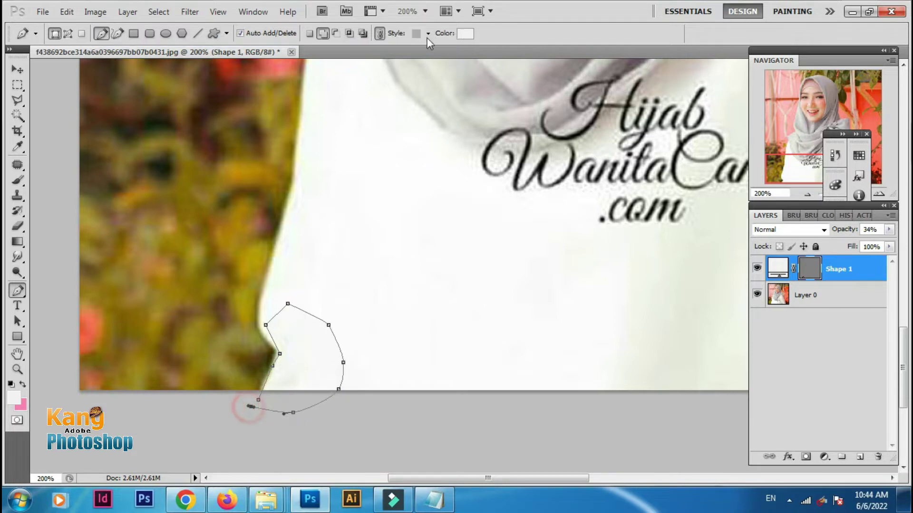
left_click(465, 33)
left_click(603, 186)
left_click(828, 137)
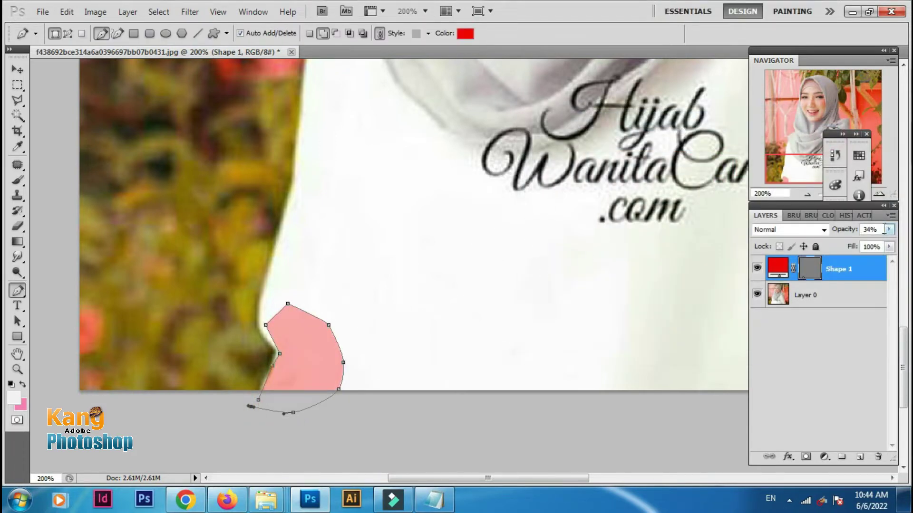
left_click(888, 229)
left_click_drag(849, 243, 891, 242)
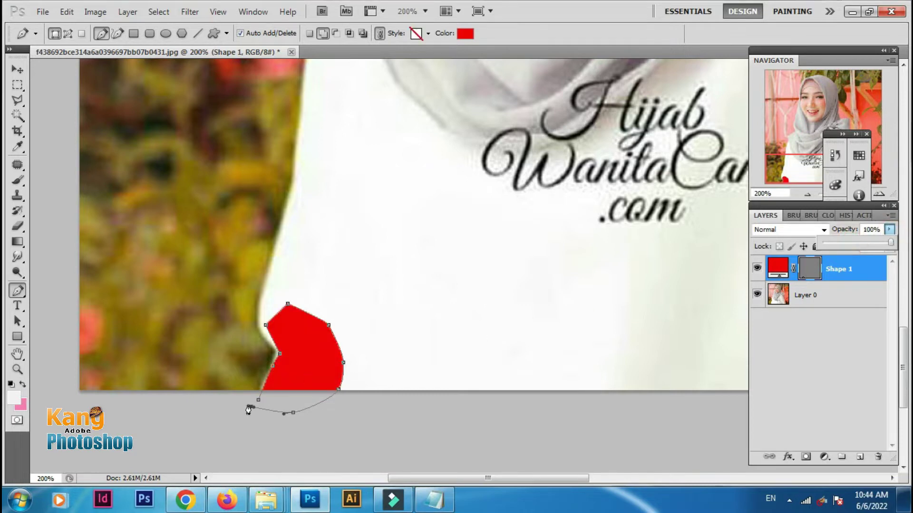
key("Return")
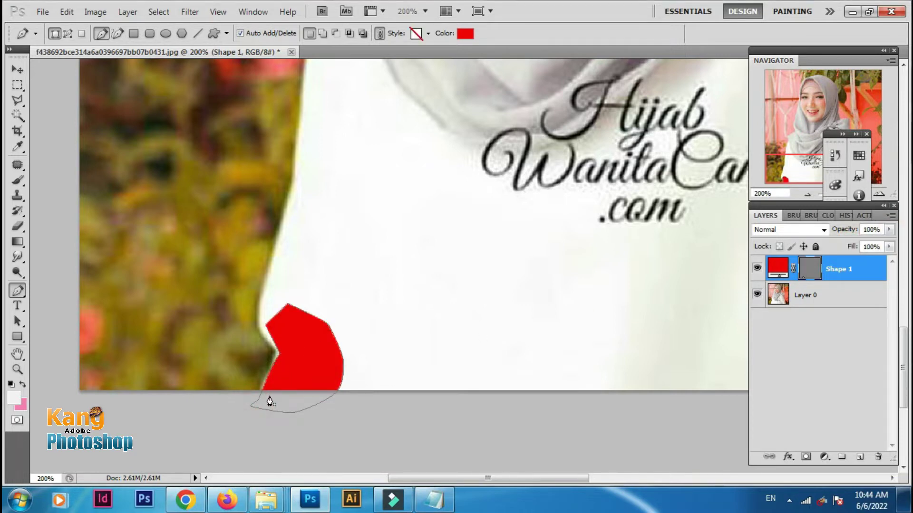
key("ctrl+z")
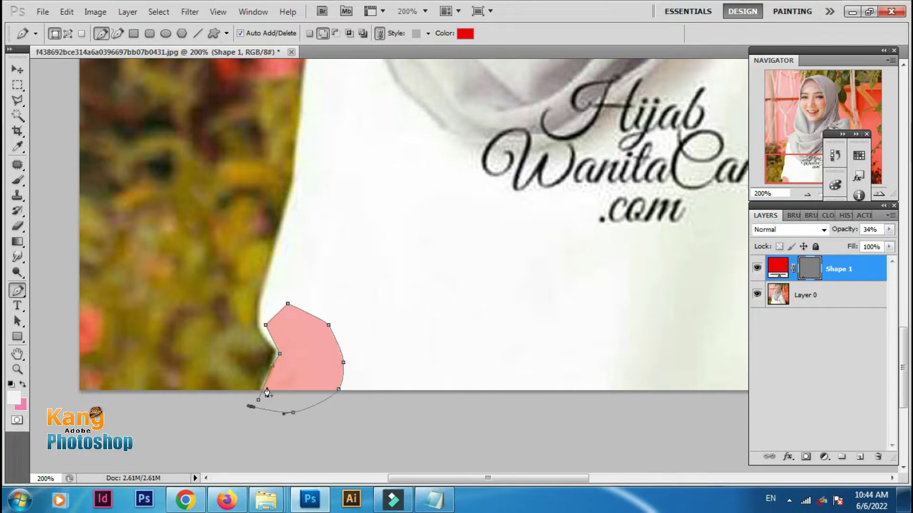
key("ctrl+z")
key("Delete")
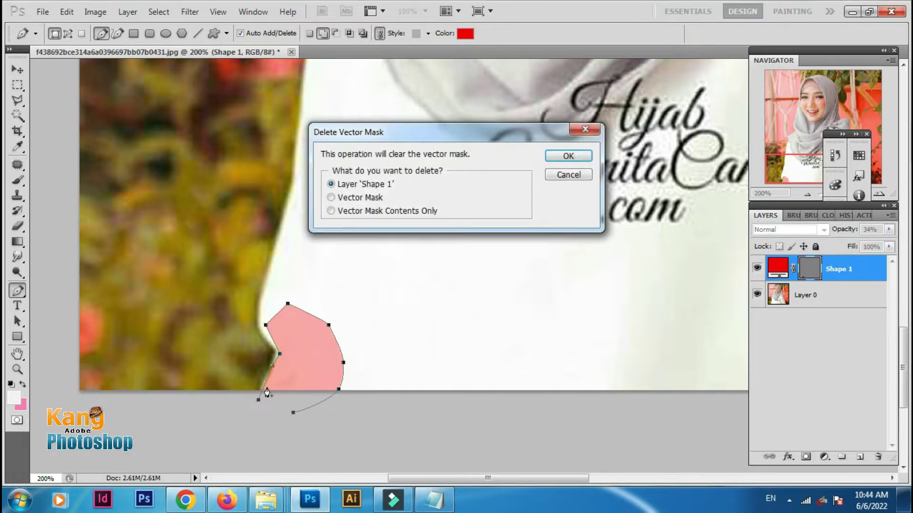
key("Return")
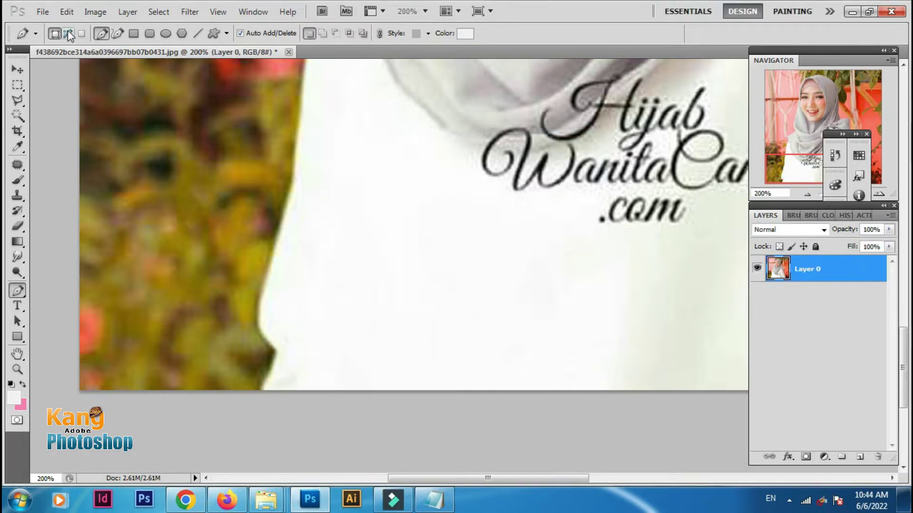
left_click(68, 33)
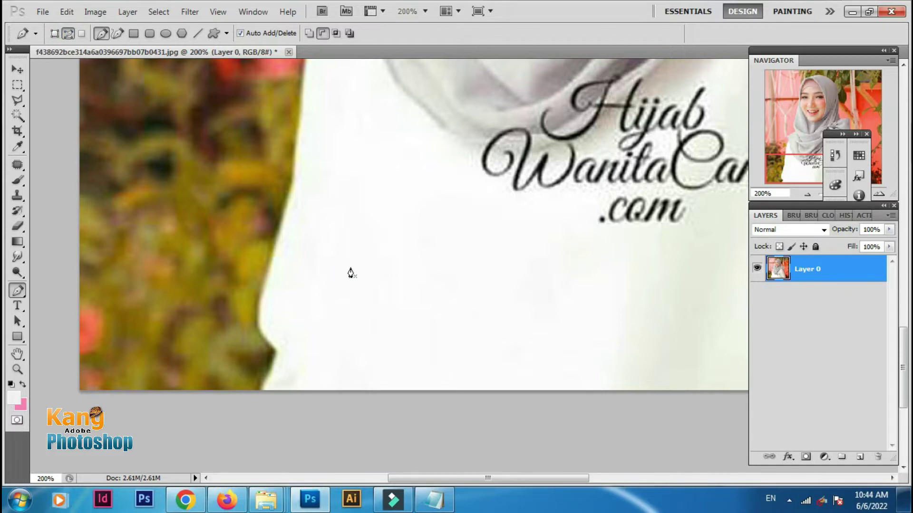
Set subtract path mode and trace anchors up the dress's lower-left edge.
left_click(309, 33)
left_click(322, 33)
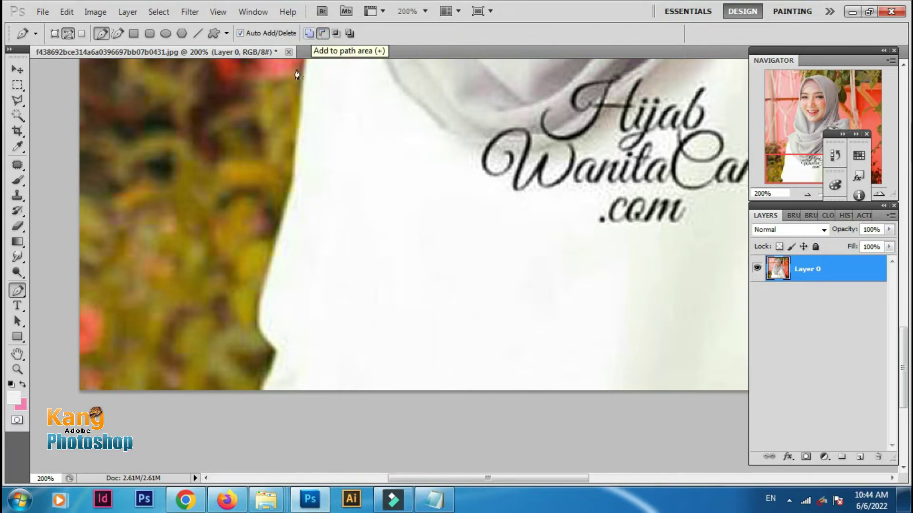
left_click(259, 396)
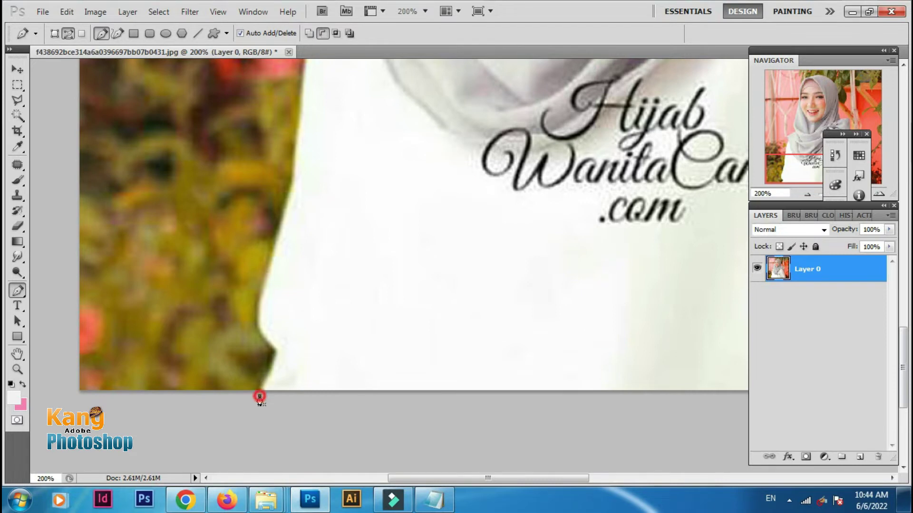
left_click(276, 364)
left_click(260, 335)
left_click(256, 308)
left_click(266, 277)
Extend the path around the left foliage and close it at the start anchor.
left_click(266, 254)
left_click(223, 234)
left_click(117, 254)
left_click(56, 293)
left_click(67, 357)
left_click(84, 433)
left_click(207, 408)
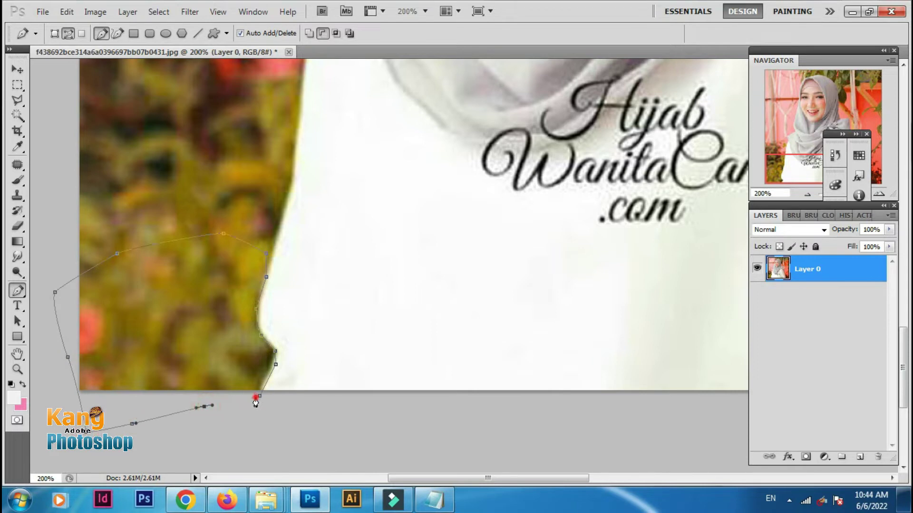
left_click(260, 396)
Convert the path to a selection, then deselect while keeping the path.
right_click(200, 305)
left_click(237, 370)
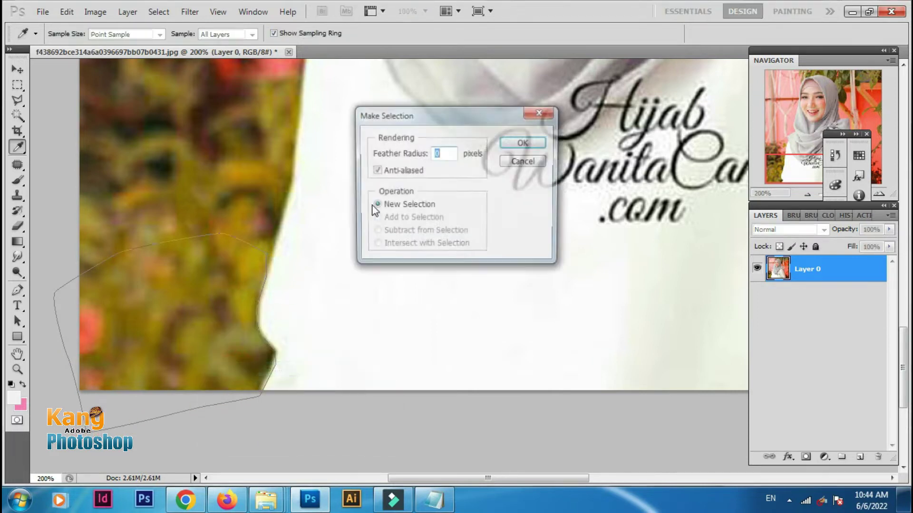
left_click(512, 139)
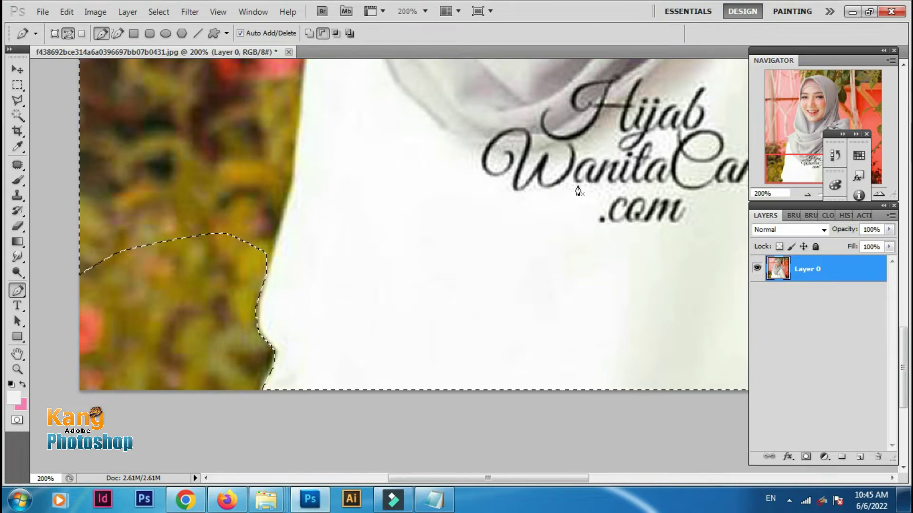
key("ctrl+d")
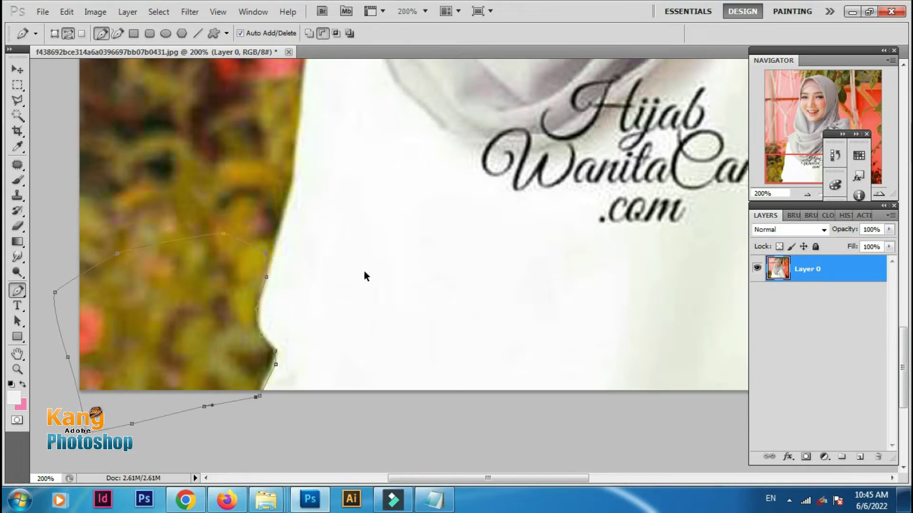
Delete the work path and zoom in on the dress's lower-left edge.
key("Delete")
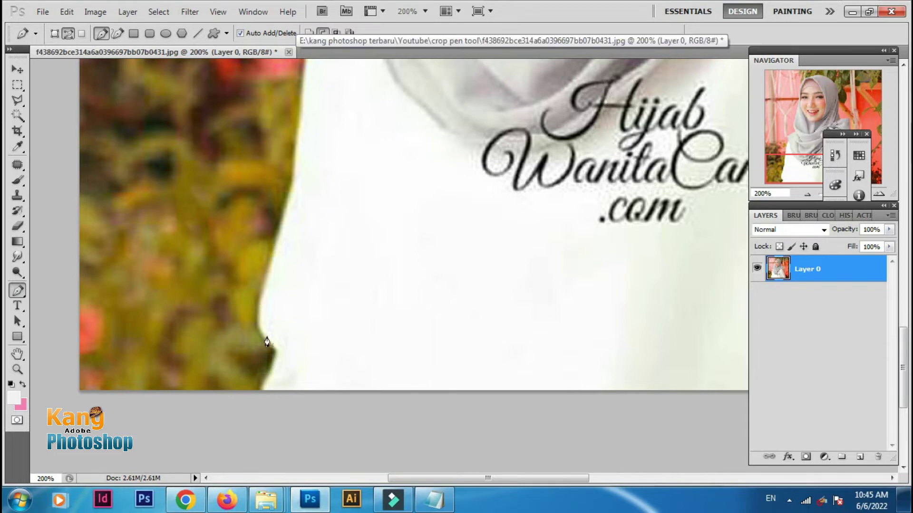
key("ctrl+minus")
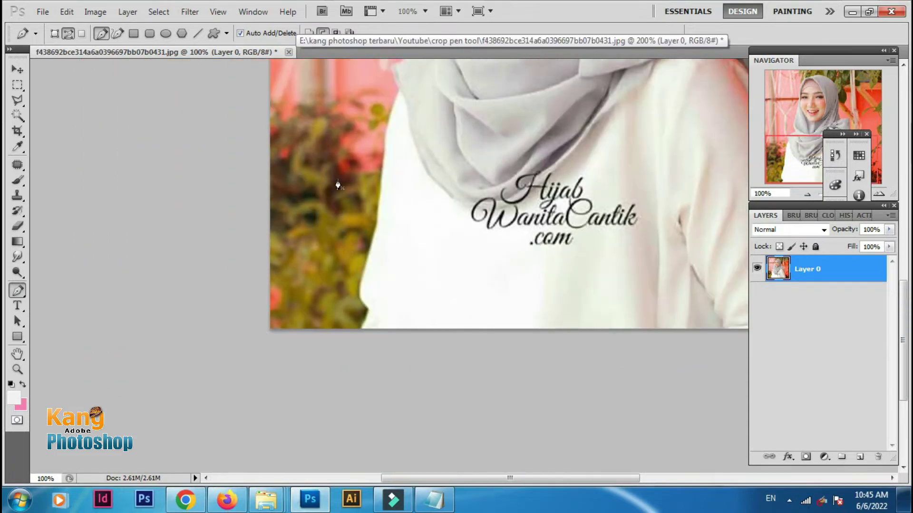
left_click_drag(366, 268, 210, 328)
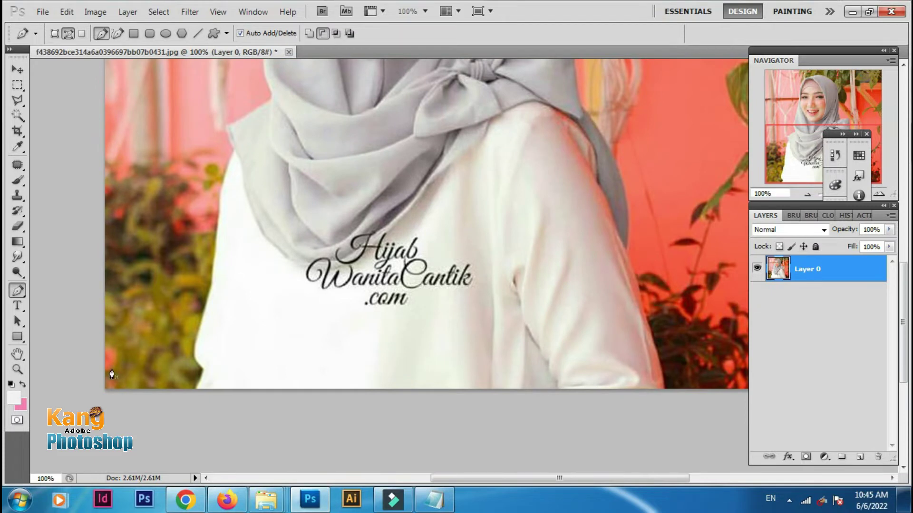
left_click(18, 291)
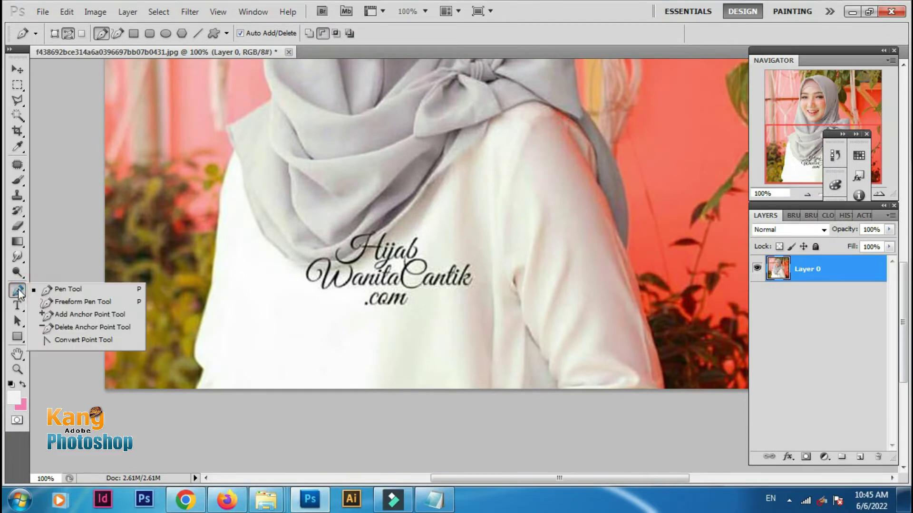
left_click(223, 384, "ctrl")
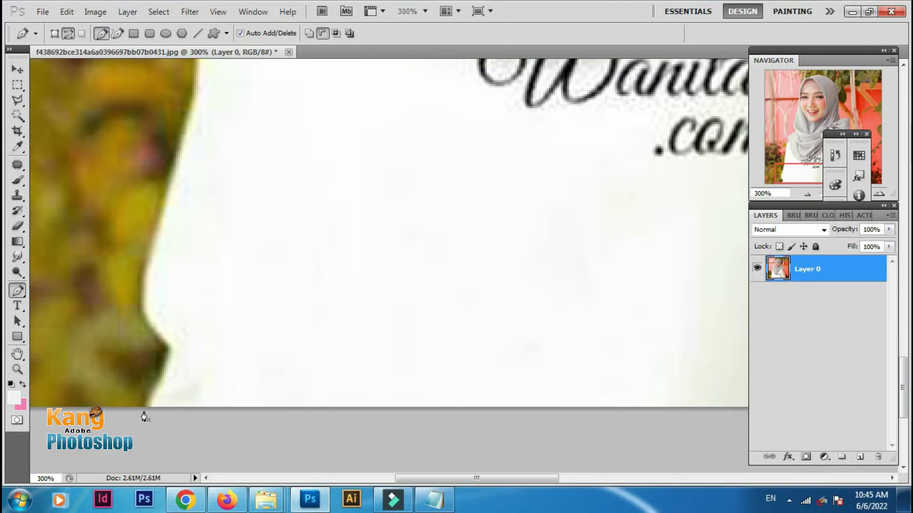
Start a new path below the dress with anchors climbing its edge.
left_click(144, 412)
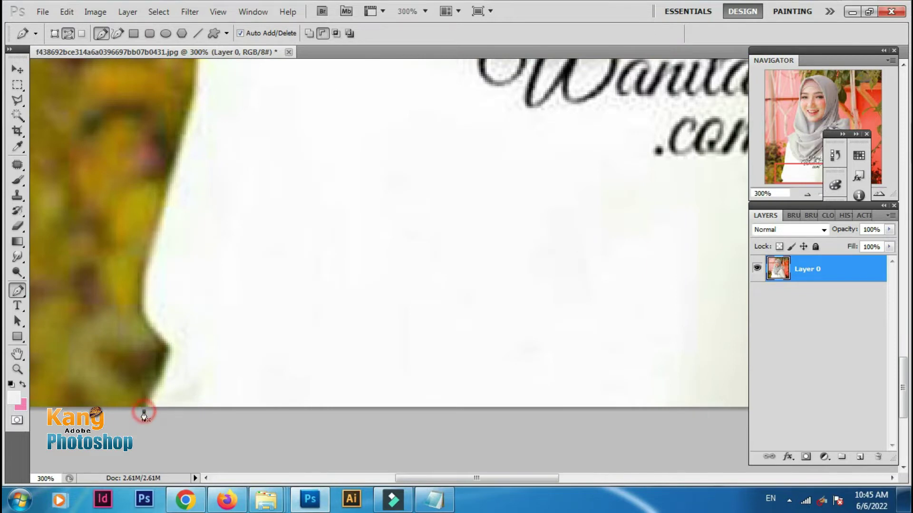
left_click(170, 347)
left_click_drag(141, 305, 141, 287)
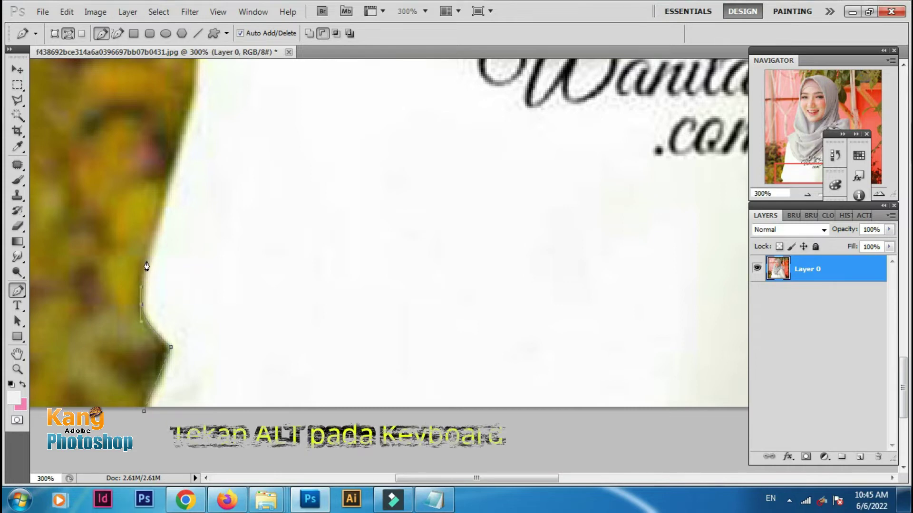
Continue the path up the shirt's left edge, making the earlier anchor a corner.
left_click(170, 181)
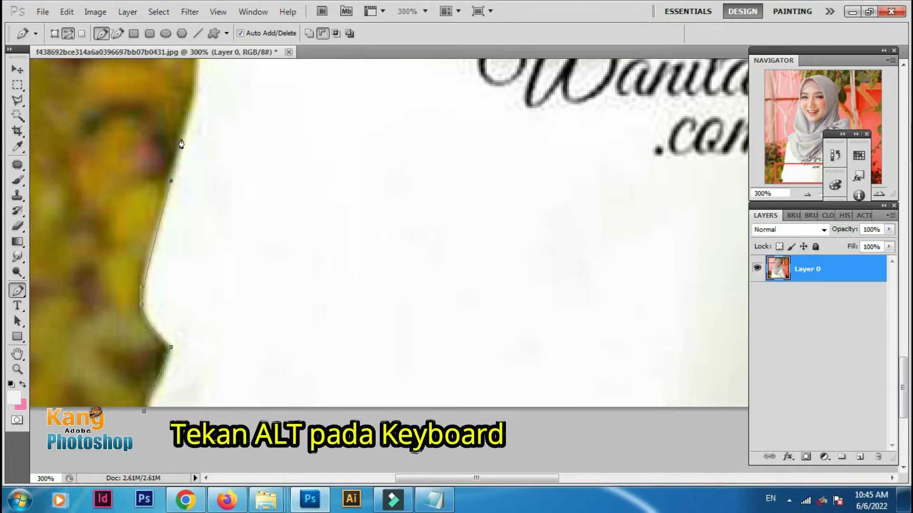
key("ctrl+z")
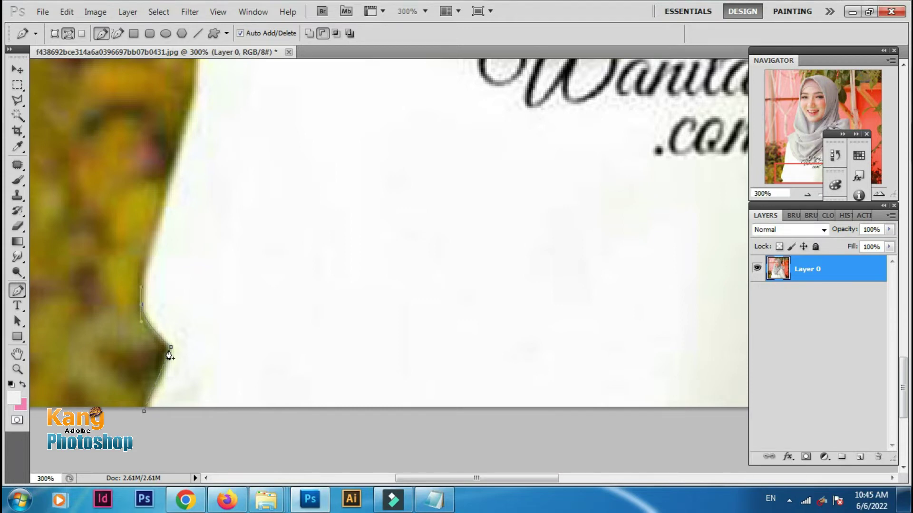
left_click(142, 306, "alt")
left_click(174, 172)
left_click_drag(188, 159, 189, 329)
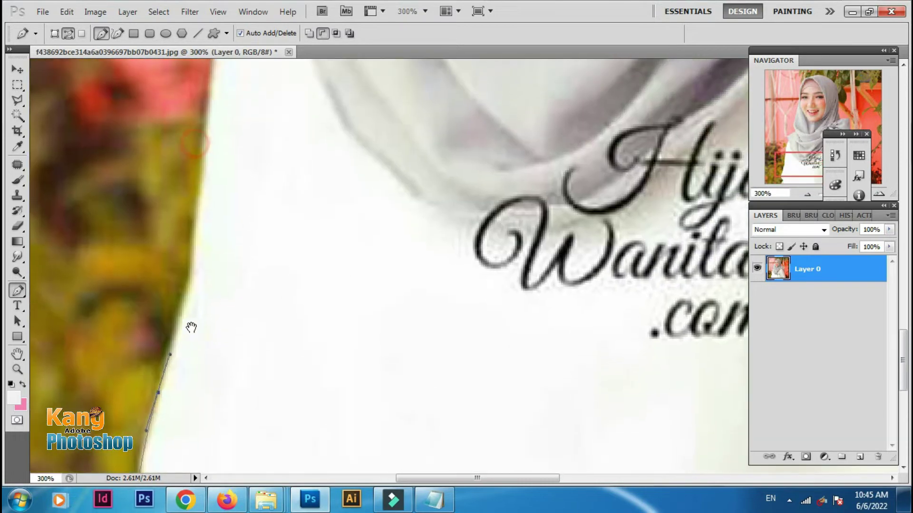
left_click(198, 225)
left_click(203, 153)
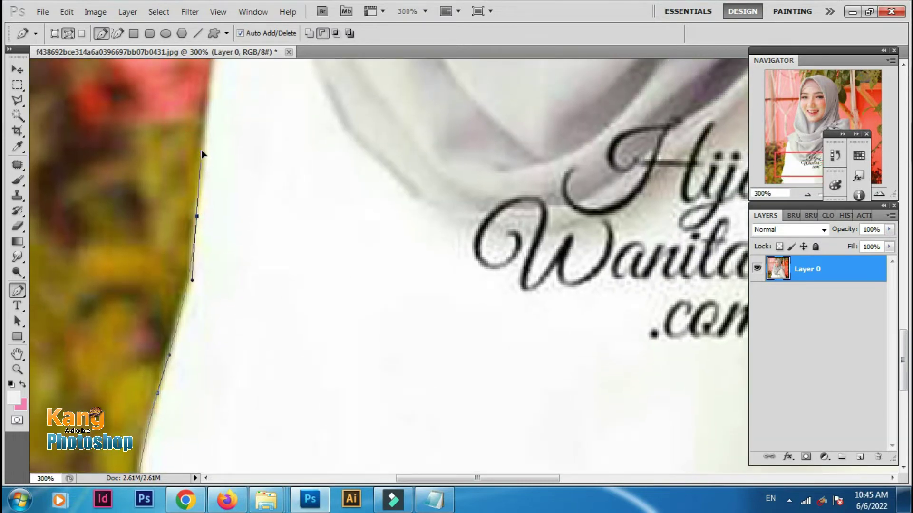
left_click_drag(228, 122, 202, 316)
Trace anchors up the scarf's left edge past the chin.
left_click(193, 204)
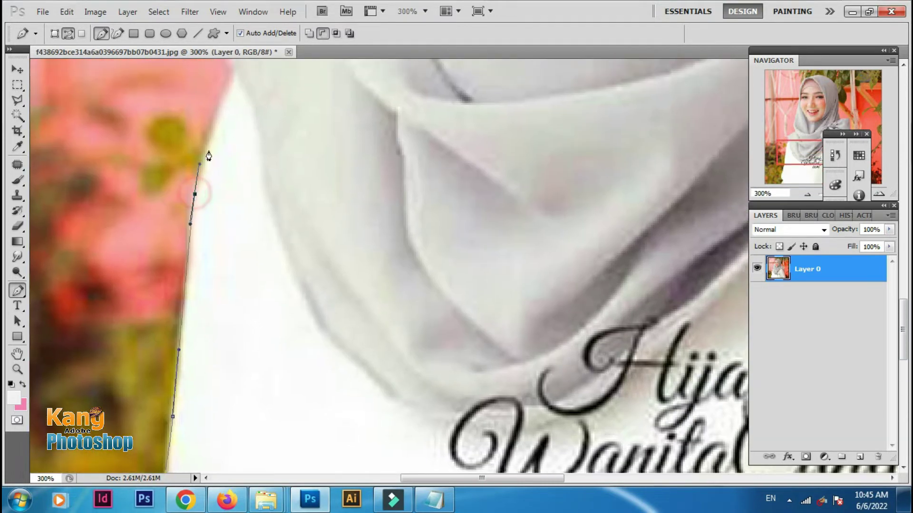
left_click_drag(214, 45, 212, 143)
left_click(213, 220)
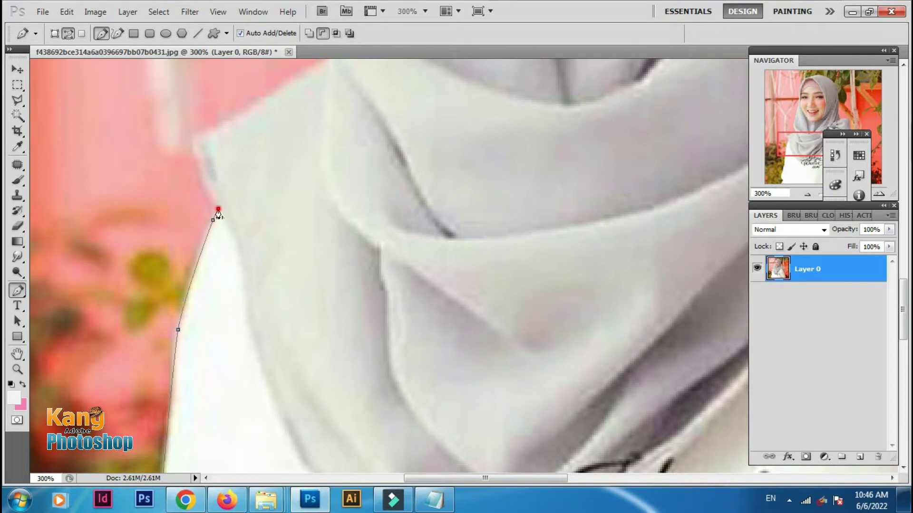
left_click(196, 155)
left_click(195, 138)
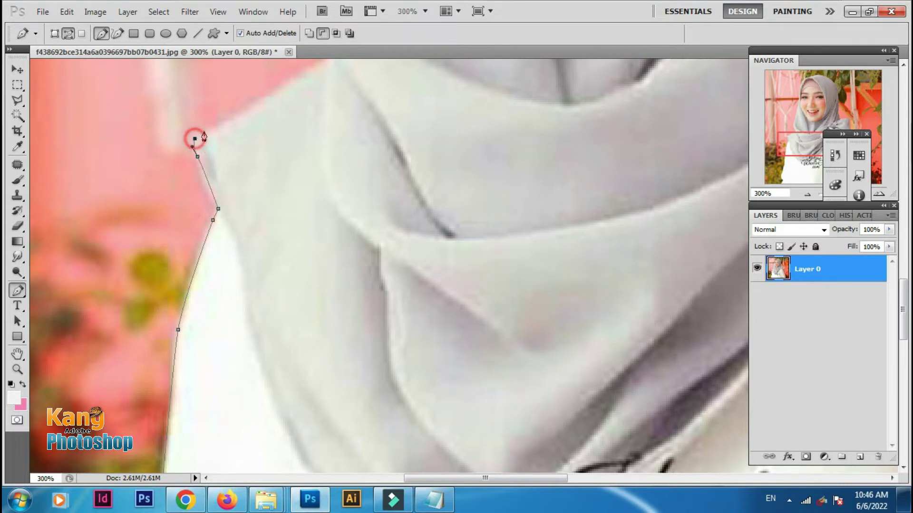
left_click_drag(229, 206, 158, 380)
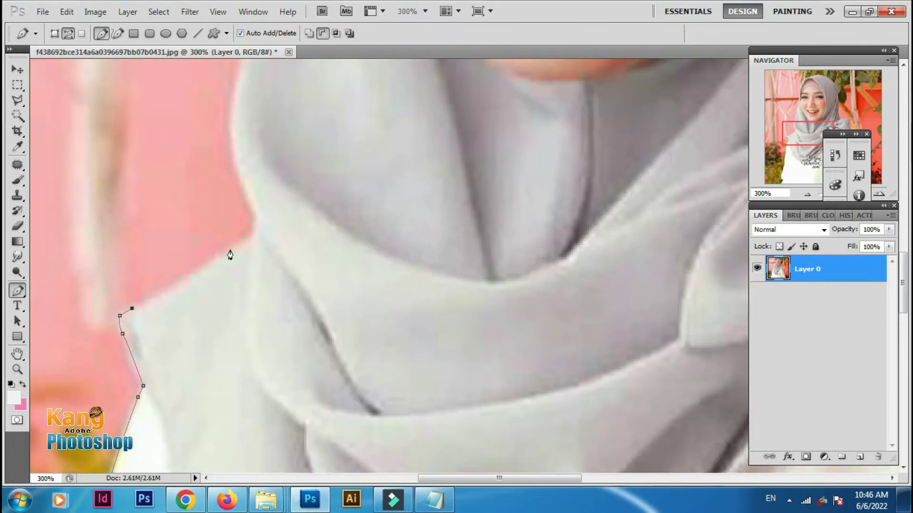
left_click(231, 250)
left_click(255, 229)
left_click(241, 154)
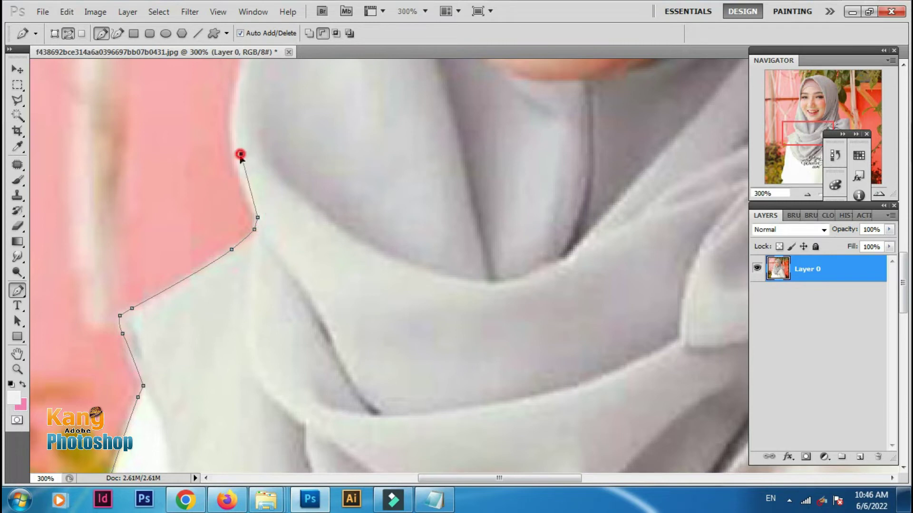
key("ctrl+z")
left_click_drag(243, 172, 231, 291)
left_click_drag(220, 234, 227, 182)
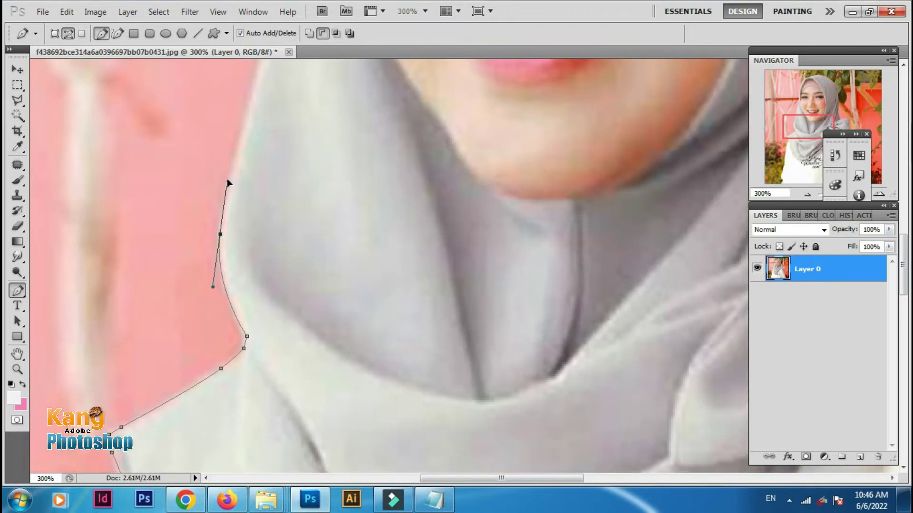
left_click(248, 120)
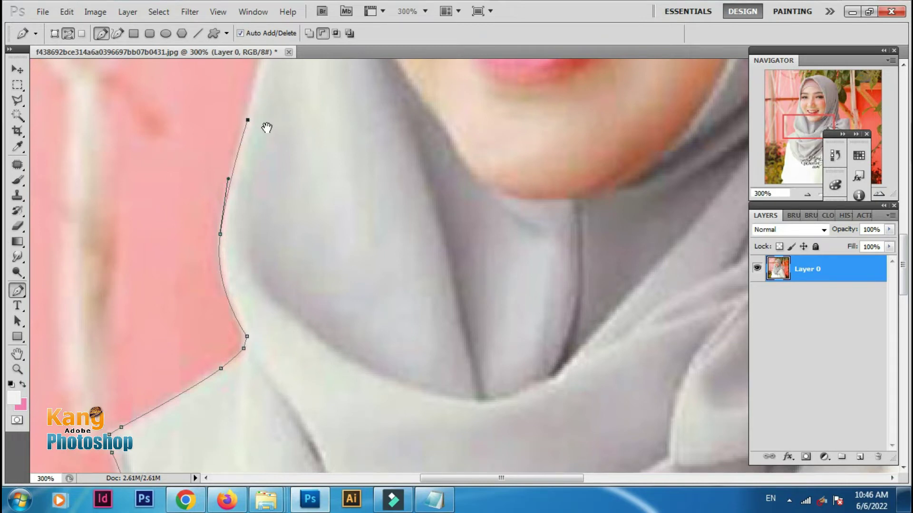
Add anchors up the hijab edge beside the face to the forehead.
left_click_drag(271, 110, 209, 285)
left_click(218, 145)
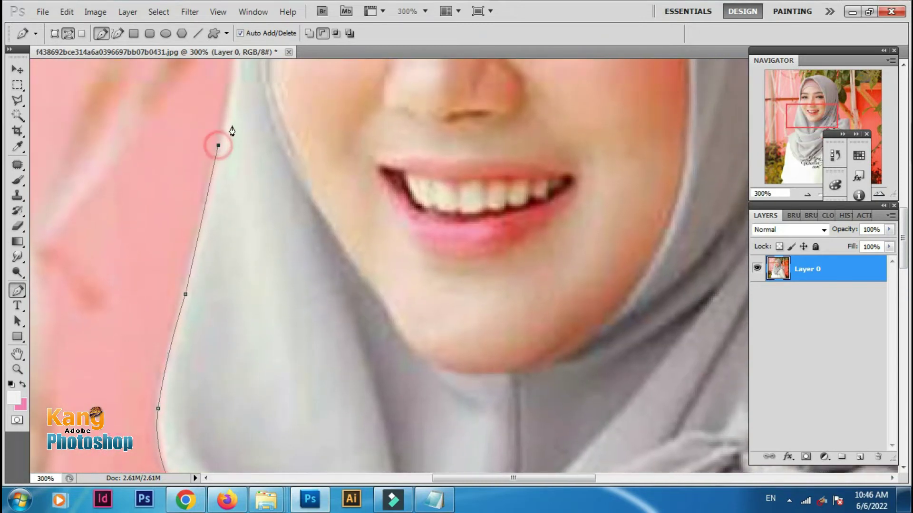
left_click_drag(238, 112, 218, 269)
left_click(219, 186)
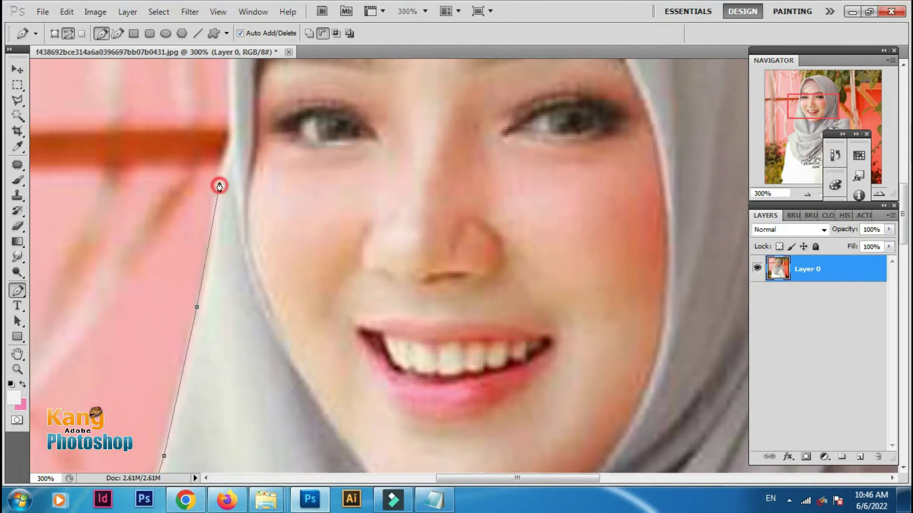
left_click(232, 147)
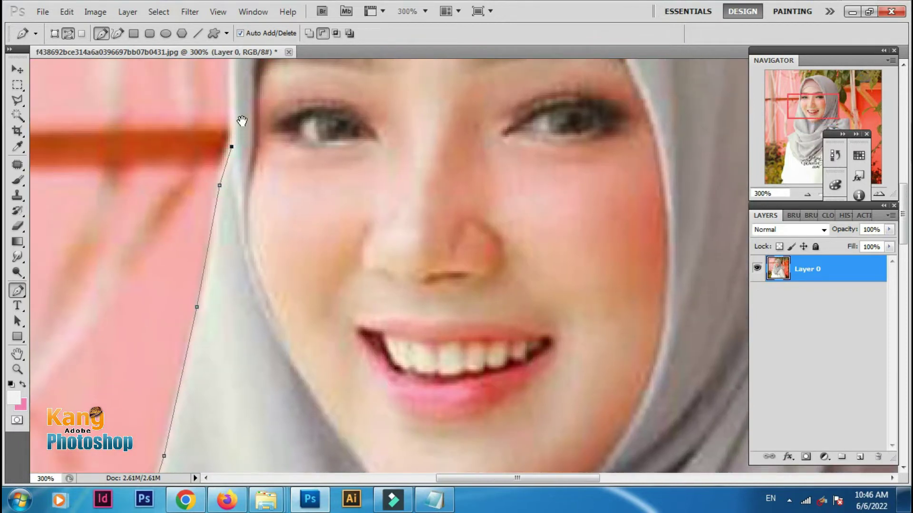
left_click_drag(230, 81, 216, 227)
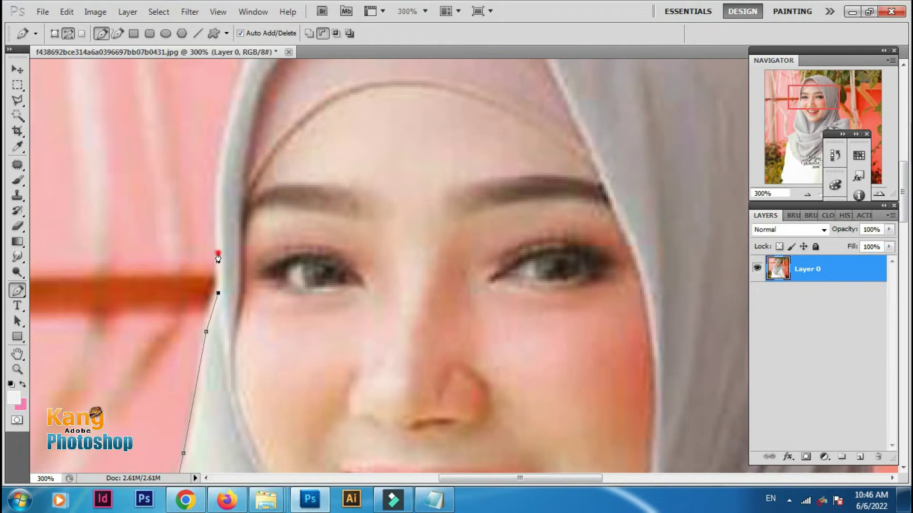
left_click(219, 251)
Carry the path over the hijab crown with corner anchors, then fit the photo on screen.
mouse_move(237, 91)
left_mouse_down()
mouse_move(223, 231)
mouse_move(269, 117)
left_mouse_up()
left_click(316, 86)
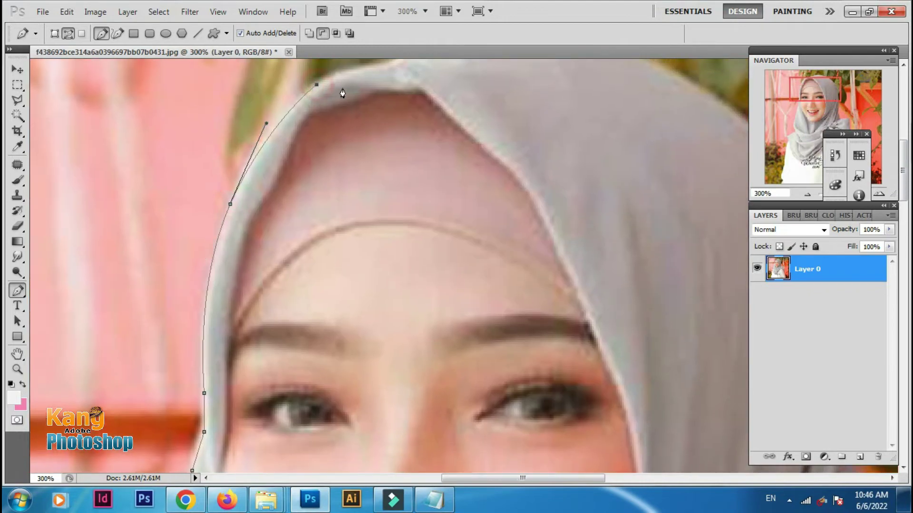
mouse_move(354, 90)
left_mouse_down()
mouse_move(251, 200)
mouse_move(325, 168)
left_mouse_up()
left_click(262, 179)
key("ctrl+z")
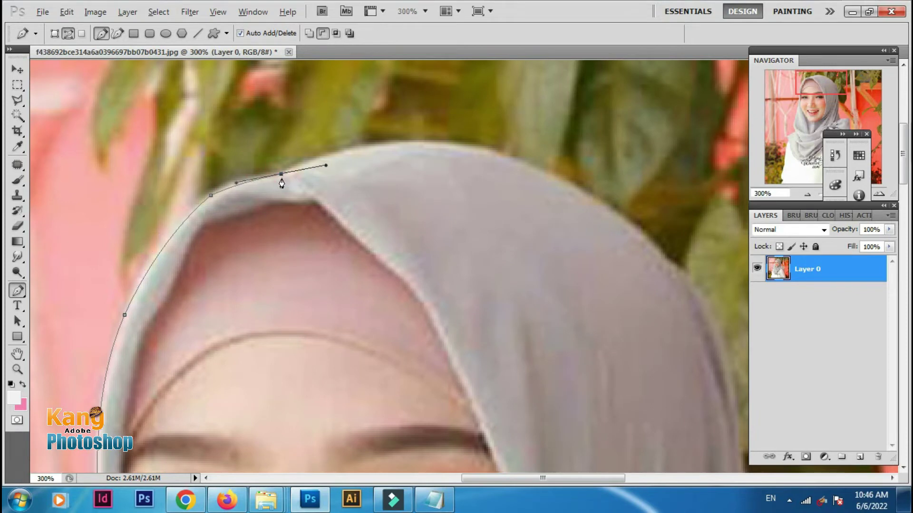
left_click(281, 175, "alt")
left_click_drag(571, 185, 710, 268)
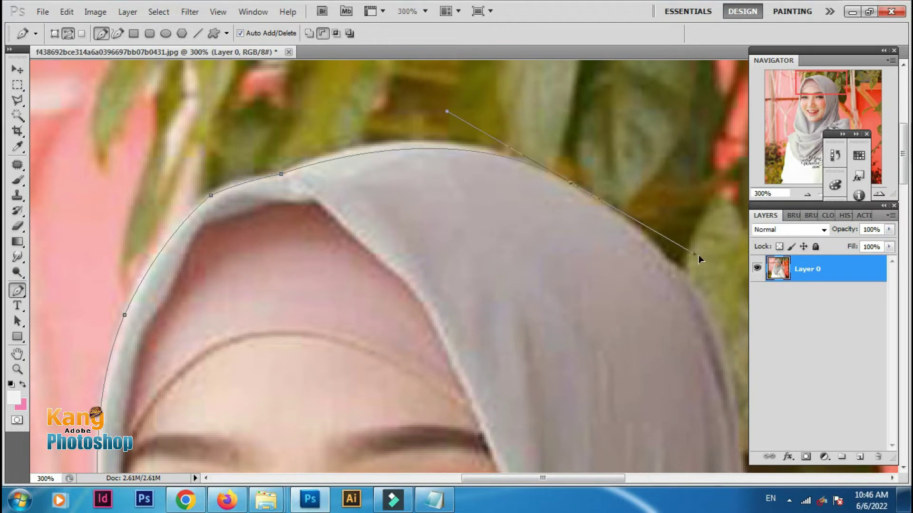
left_click_drag(593, 236, 347, 227)
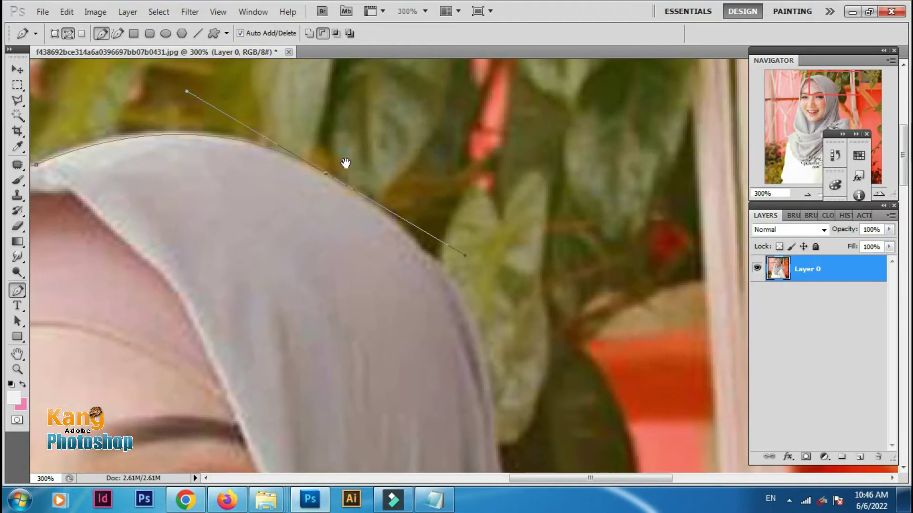
left_click(323, 175, "alt")
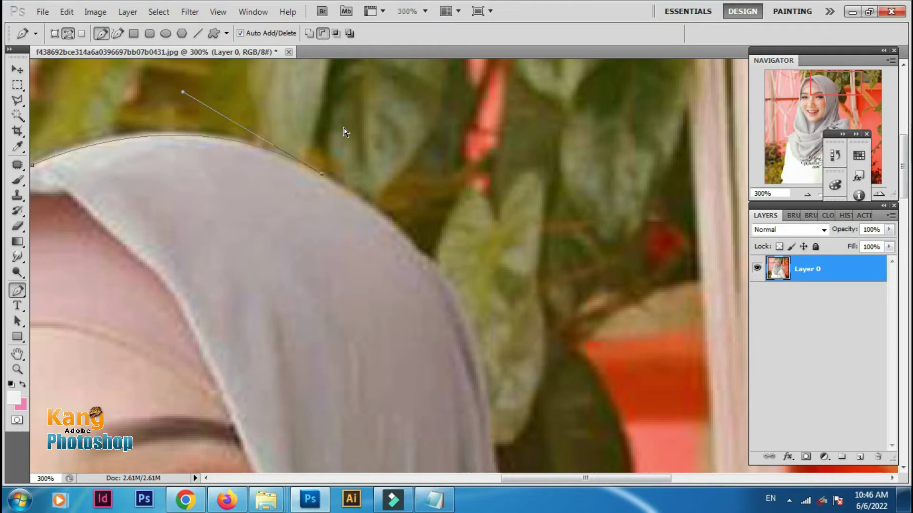
key("ctrl+0")
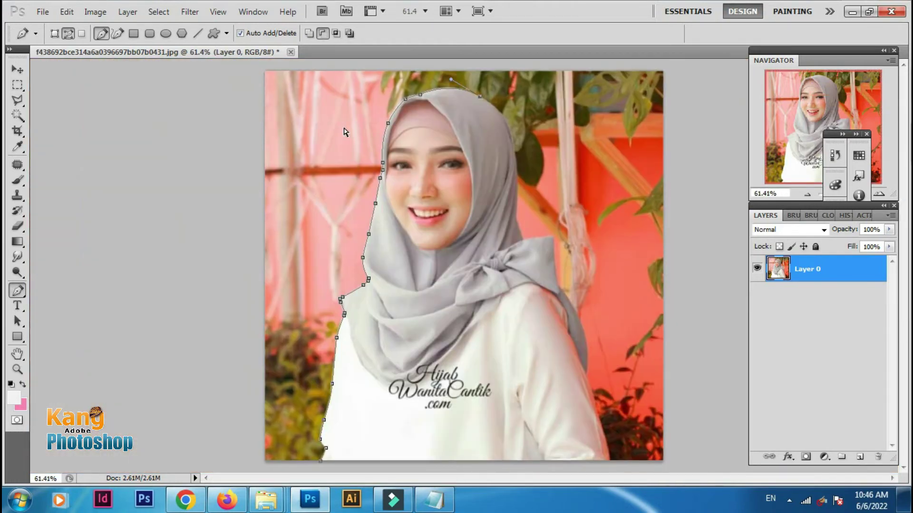
Zoom in and place anchors down the hijab's right edge to the top of the bow.
key("ctrl+plus")
key("ctrl+plus")
key("ctrl+plus")
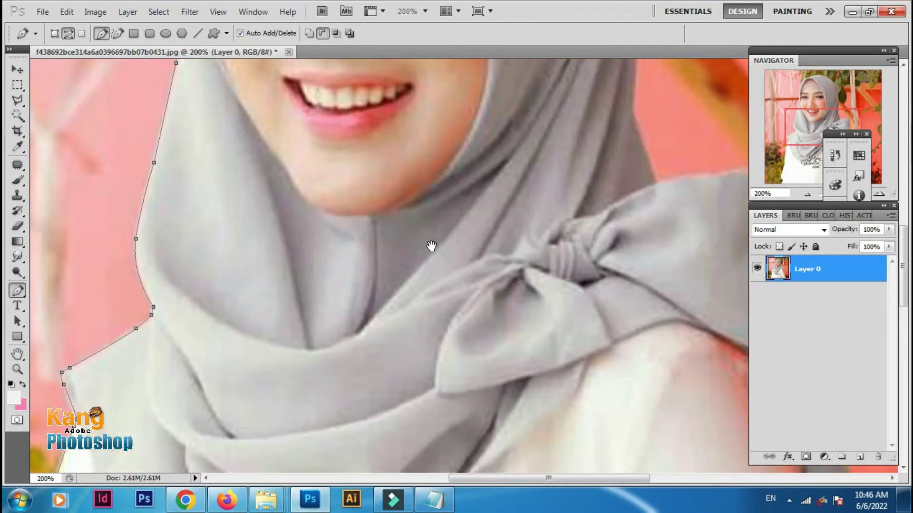
left_click_drag(433, 218, 406, 357)
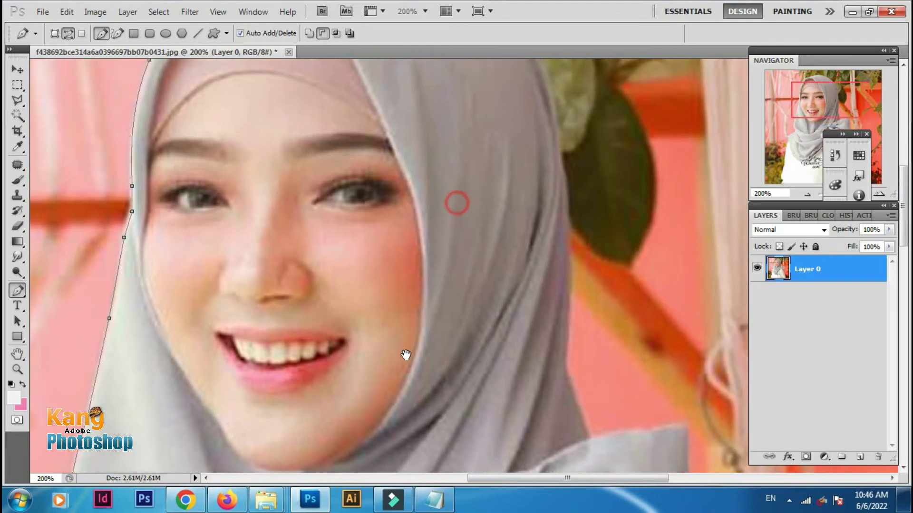
left_click_drag(428, 240, 402, 373)
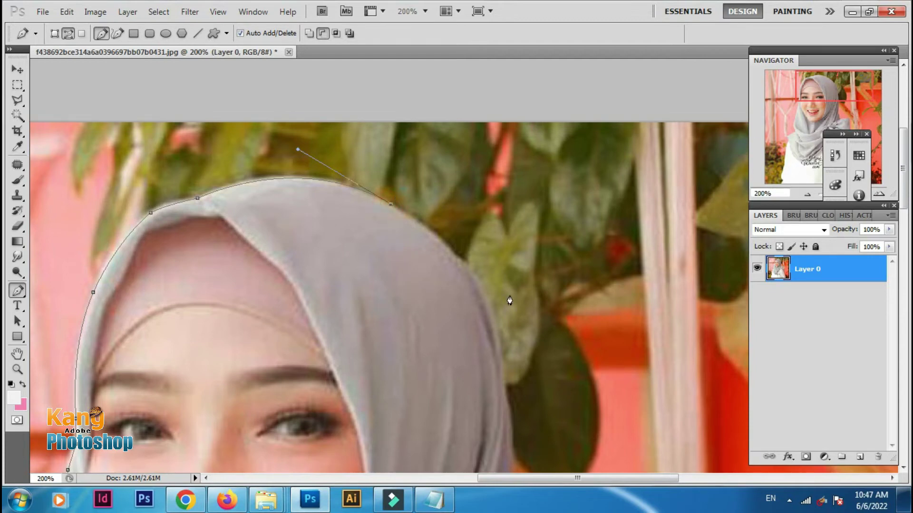
mouse_move(487, 305)
left_mouse_down()
mouse_move(505, 360)
mouse_move(450, 229)
mouse_move(483, 328)
left_mouse_up()
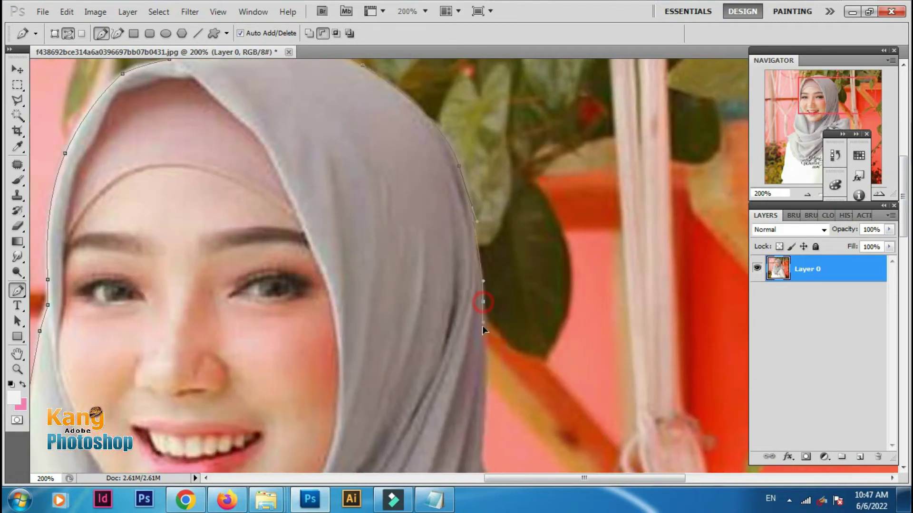
scroll(481, 403, "down", 5)
left_click(467, 270)
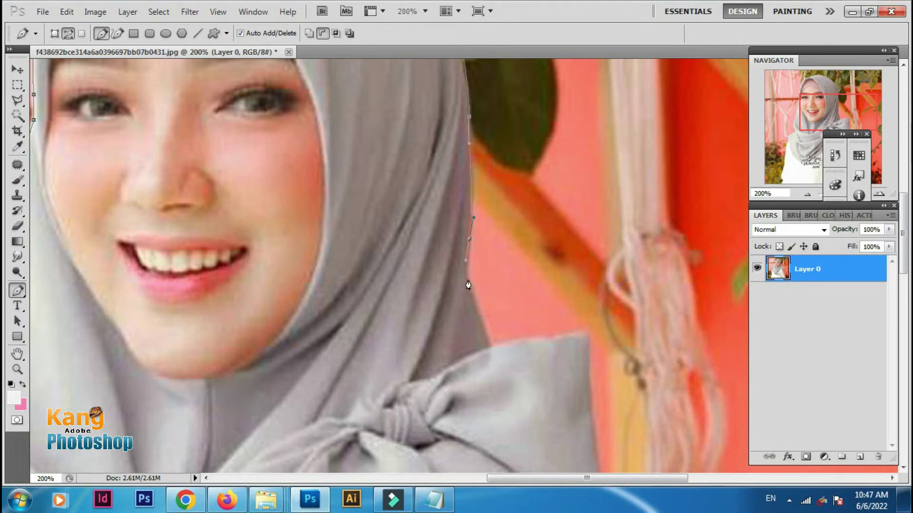
left_click(466, 277)
left_click_drag(490, 345, 514, 344)
Continue the path along the bow's top and outer edge onto the shoulder.
left_click(557, 337)
left_click(587, 335)
left_click_drag(583, 401, 570, 254)
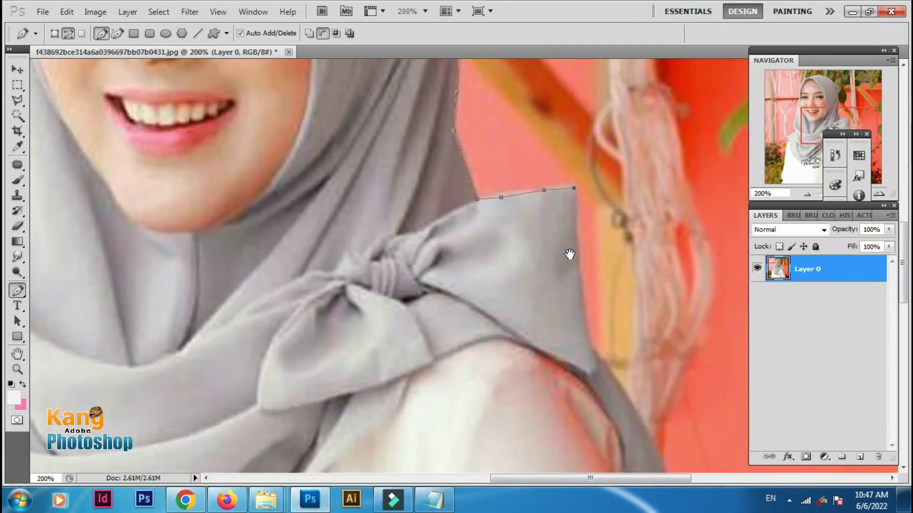
left_click(576, 276)
left_click_drag(594, 353, 601, 360)
Trace anchors down the arm's outer edge to just below the photo, then zoom out.
left_click_drag(644, 419, 550, 261)
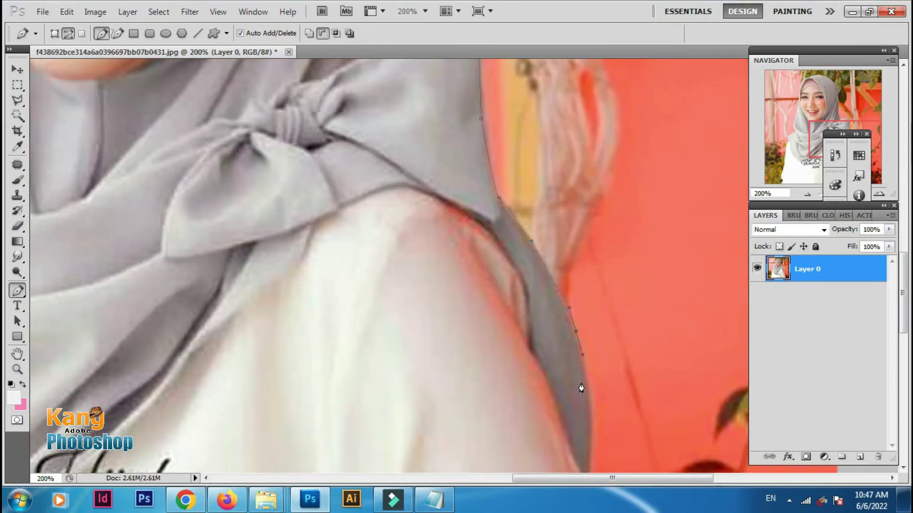
left_click(584, 409)
left_click_drag(581, 451, 567, 338)
left_click(567, 336)
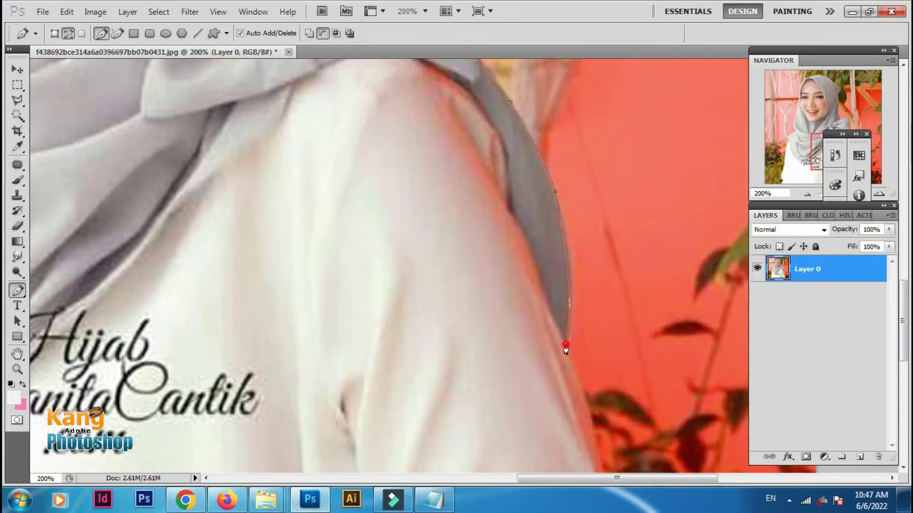
left_click_drag(580, 401, 550, 302)
left_click(562, 322)
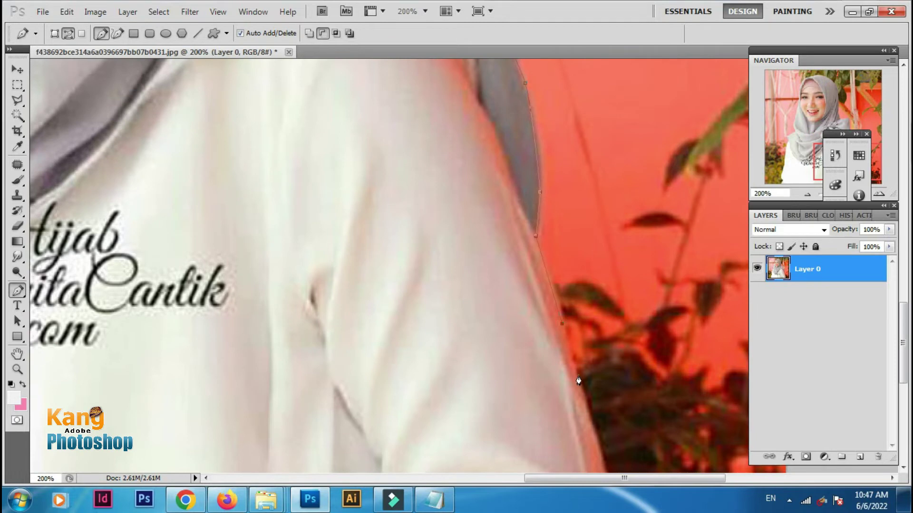
left_click(579, 384)
left_click_drag(580, 395, 569, 312)
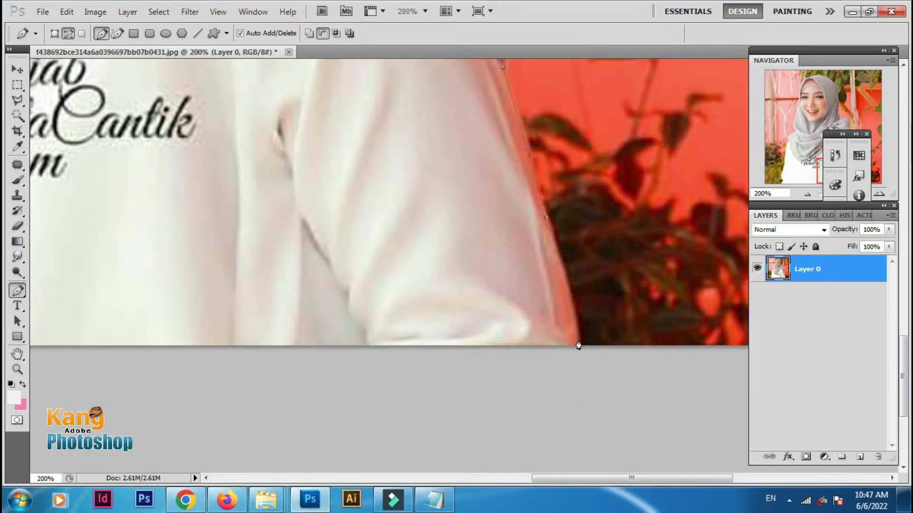
left_click(571, 387)
key("ctrl+minus")
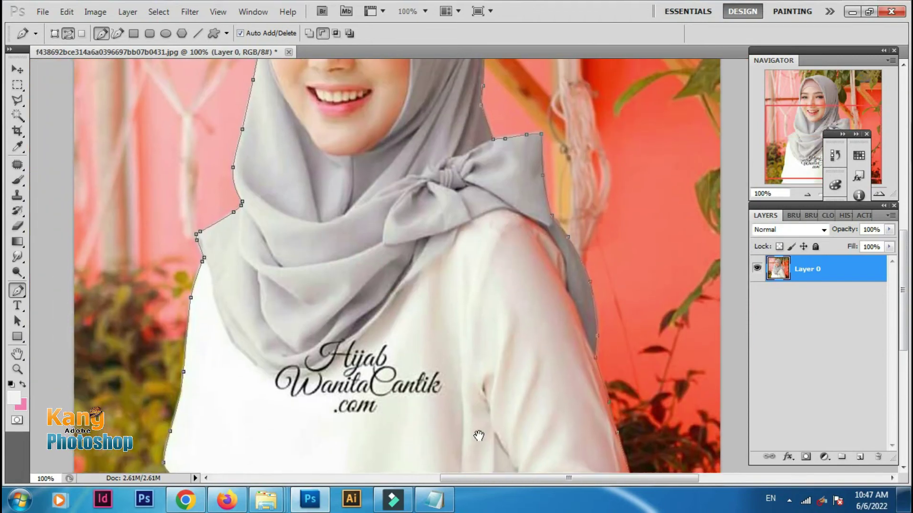
Run anchors beneath the photo's bottom and close the path at its starting anchor.
left_click_drag(369, 243, 529, 366)
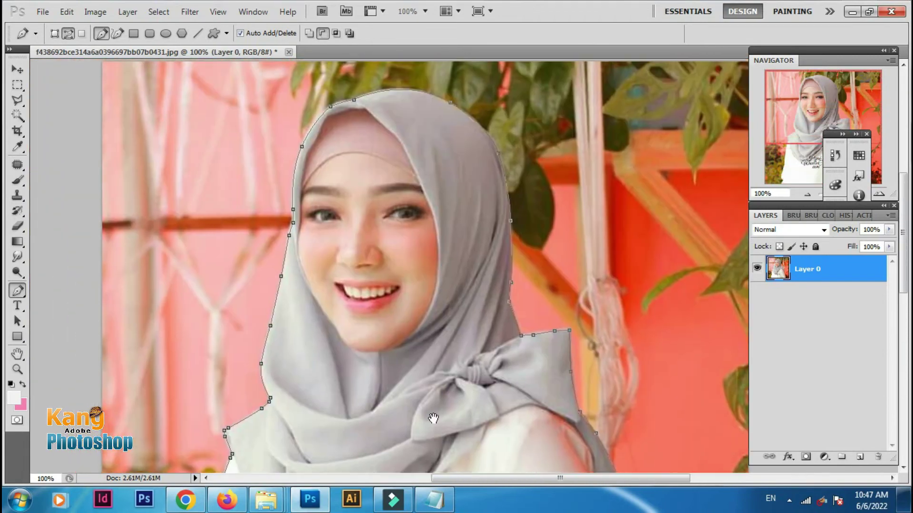
scroll(464, 265, "down", 2)
scroll(469, 224, "down", 3)
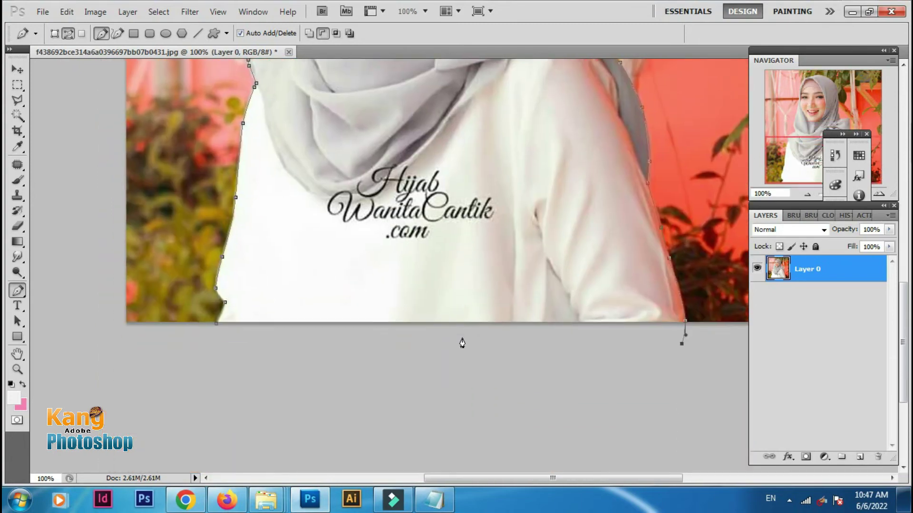
left_click(461, 390)
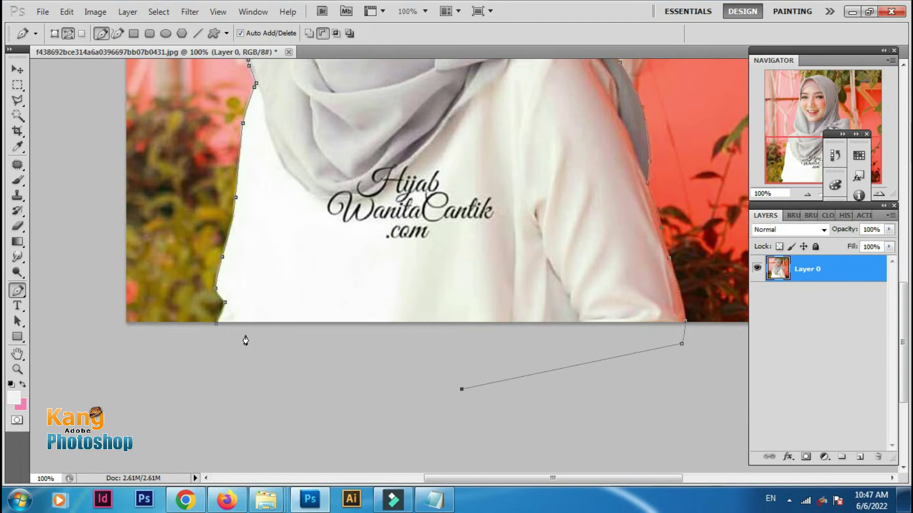
left_click(228, 340)
left_click(216, 324)
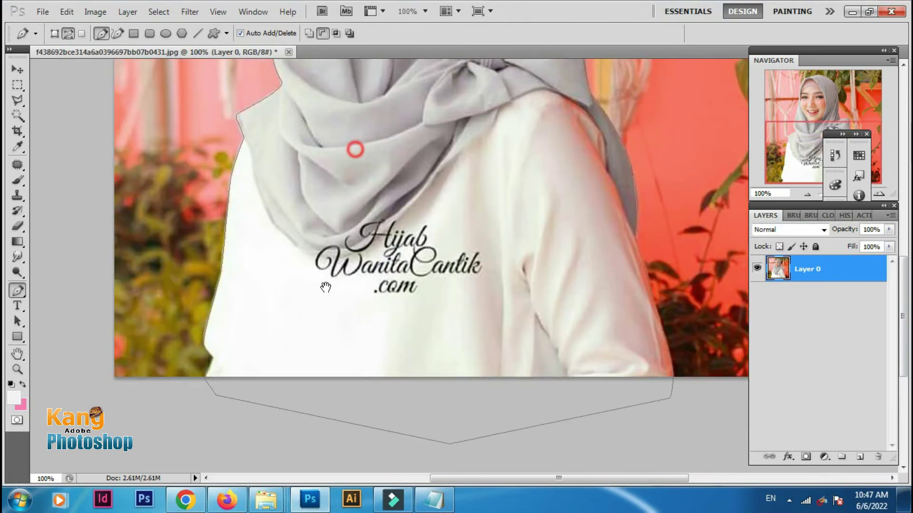
left_click_drag(354, 148, 318, 263)
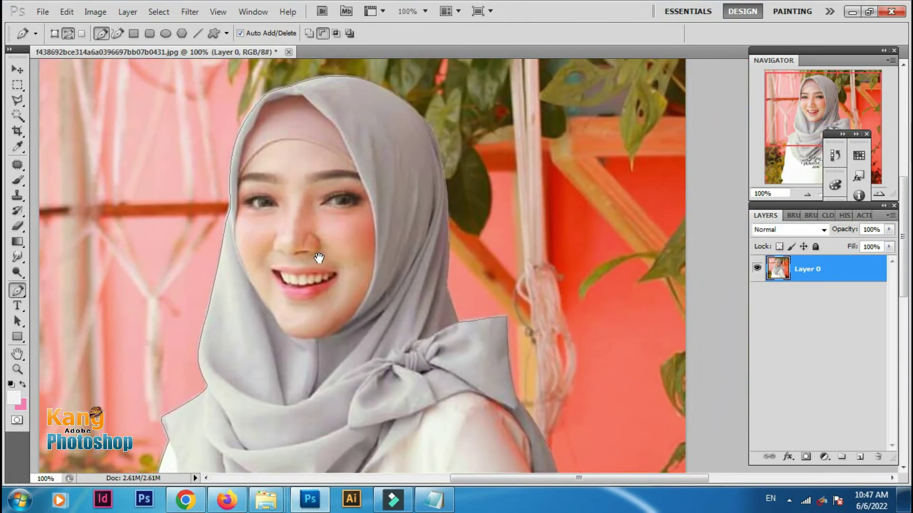
Make a selection from the closed path with Feather 0, then zoom out.
right_click(331, 202)
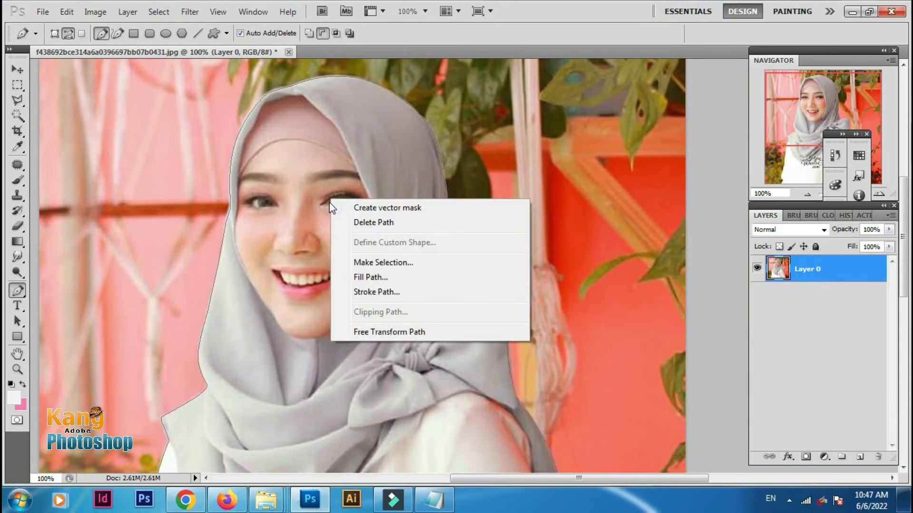
left_click(369, 263)
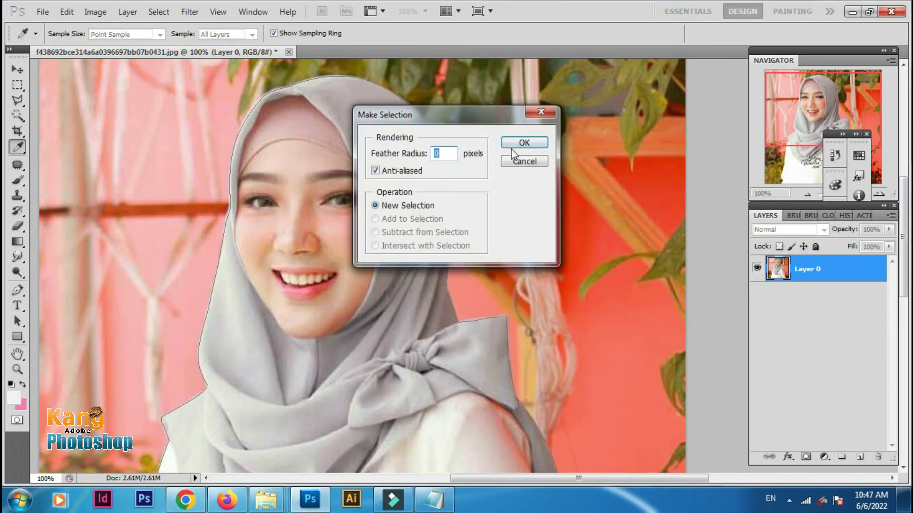
left_click(523, 143)
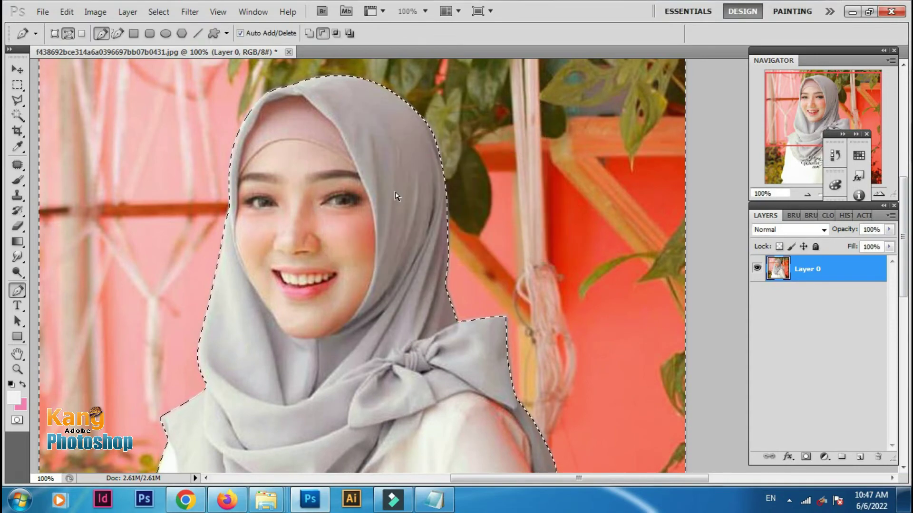
key("ctrl+minus")
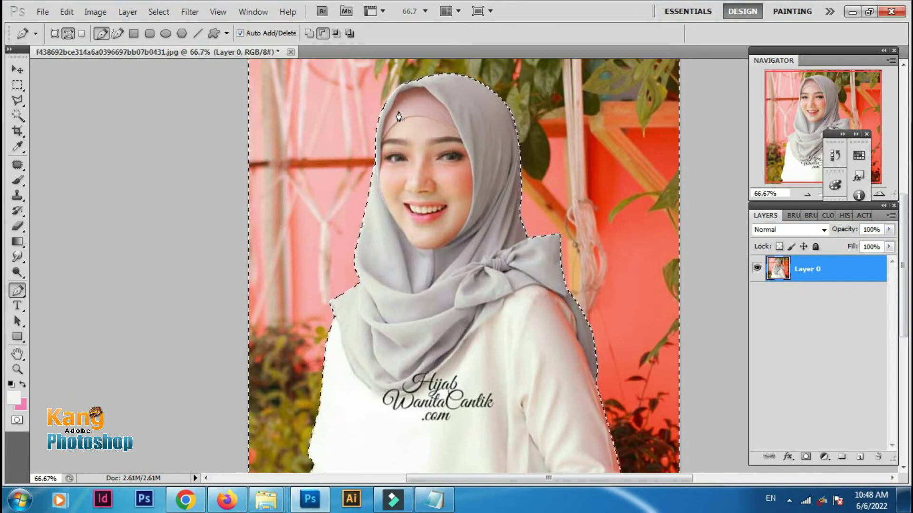
left_click(322, 34)
Delete the background, clear the selection with the Rectangular Marquee, and zoom out to 50%.
key("Delete")
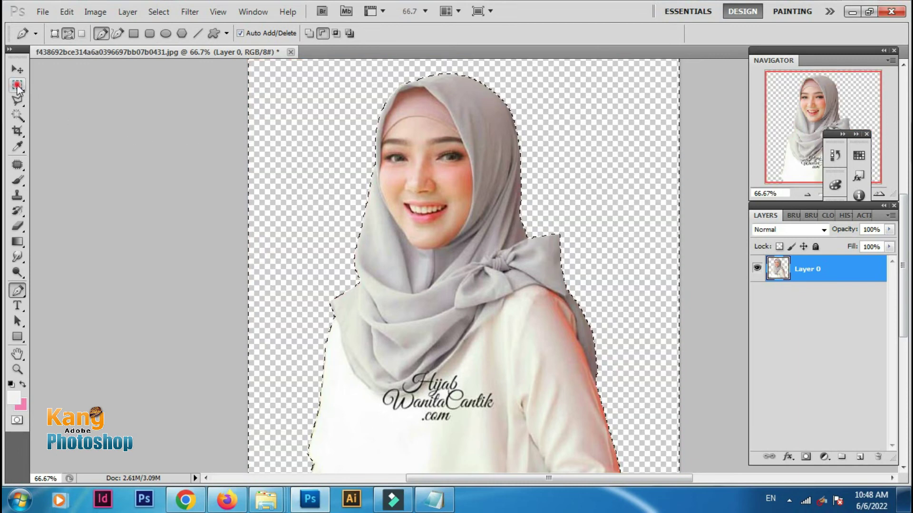
left_click(18, 85)
left_click(73, 94)
key("ctrl+minus")
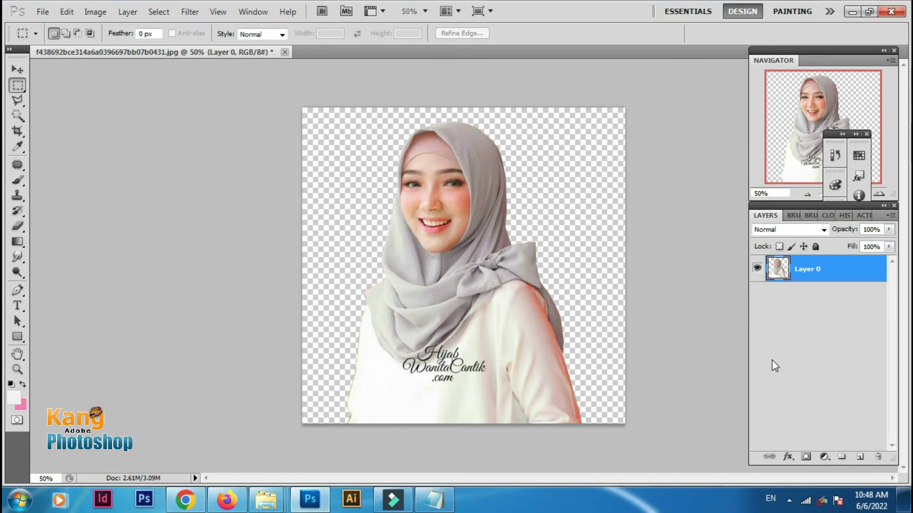
Add a pure red (ff0000) Solid Color fill layer and start dragging it below Layer 0.
left_click(825, 458)
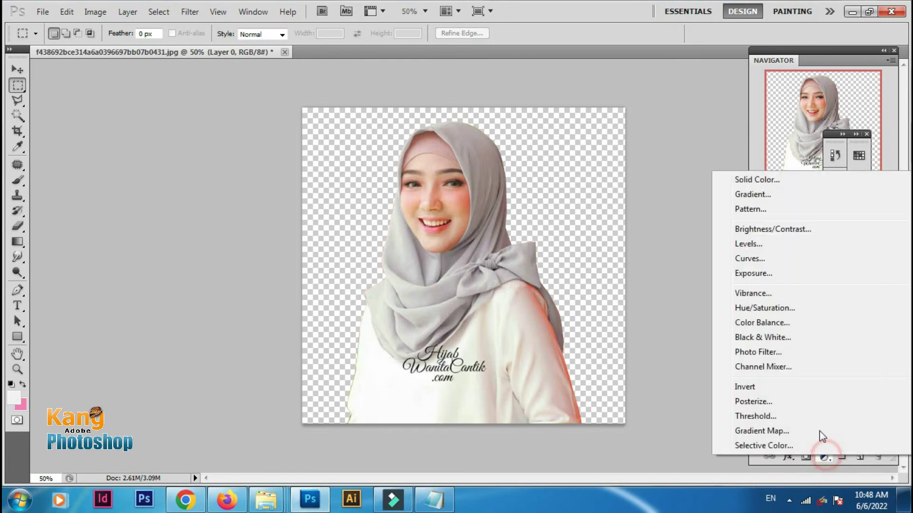
left_click(756, 180)
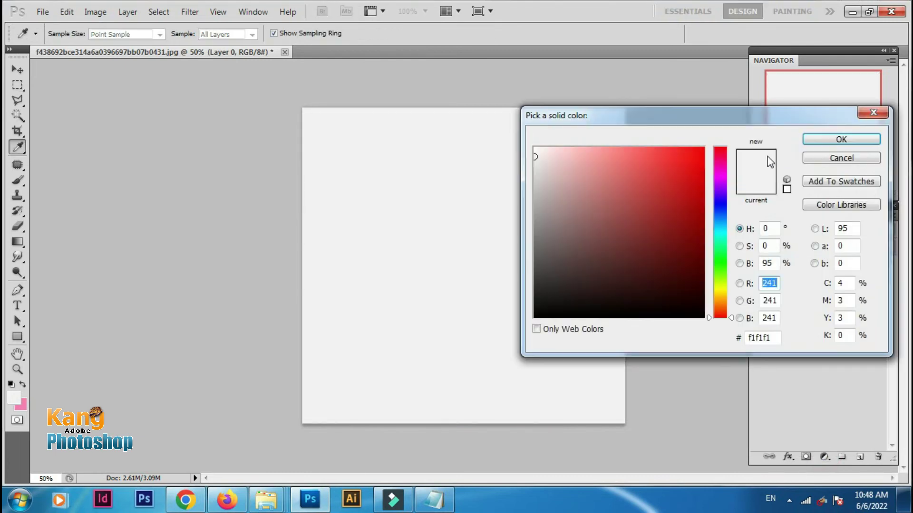
left_click_drag(684, 157, 714, 140)
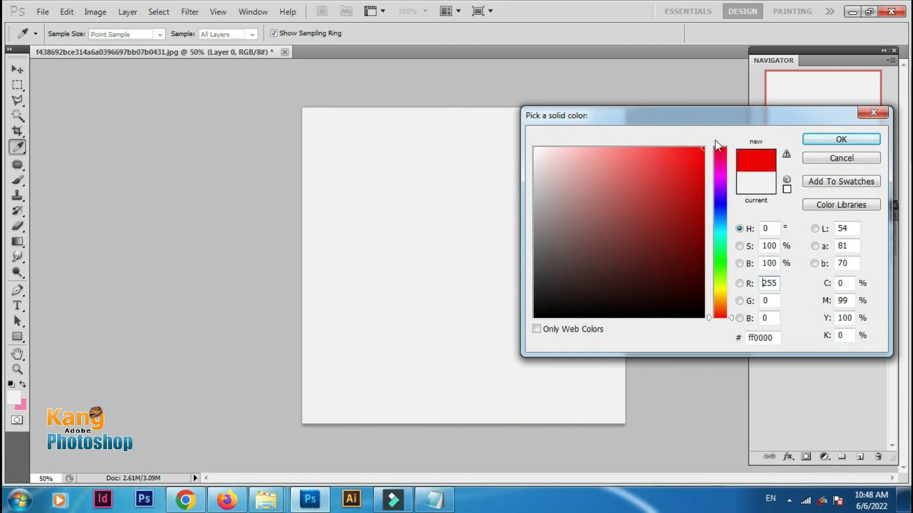
key("Return")
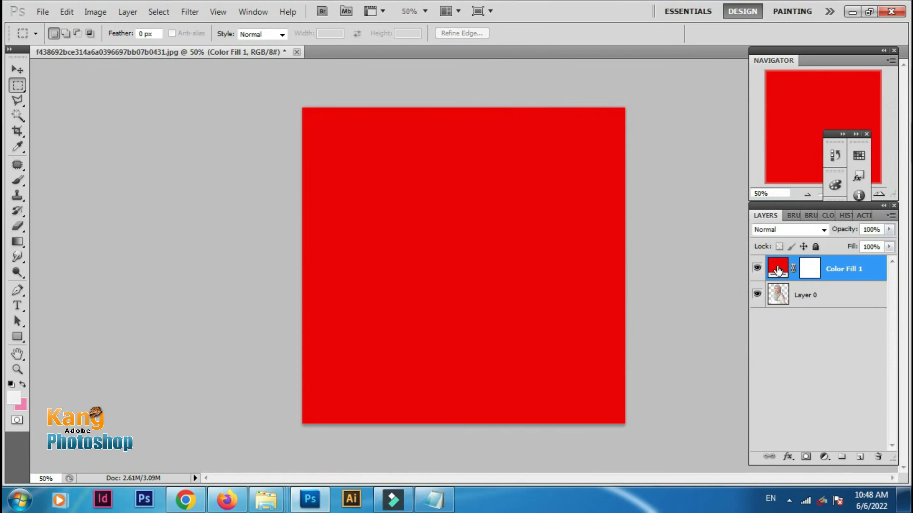
left_click_drag(777, 269, 778, 293)
Move Color Fill 1 beneath Layer 0 and open the Bandicam recorder from the system tray.
left_click_drag(821, 269, 811, 295)
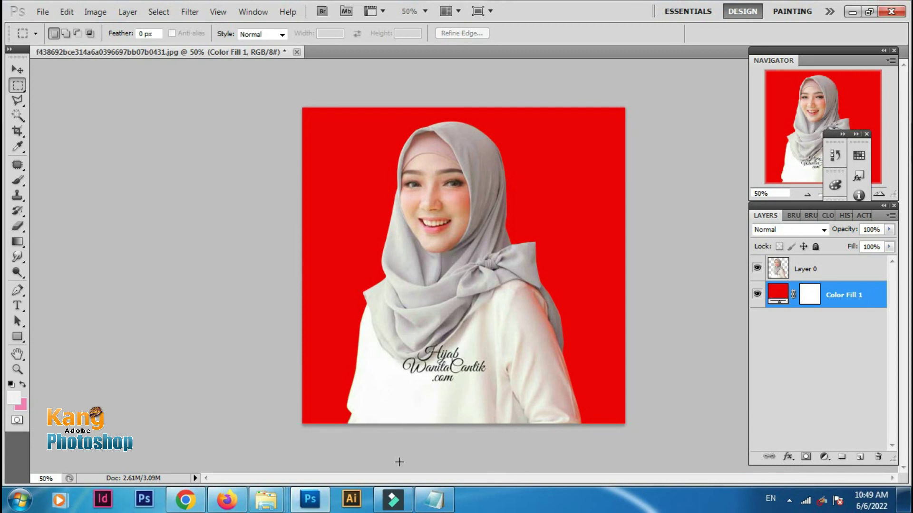
left_click(789, 500)
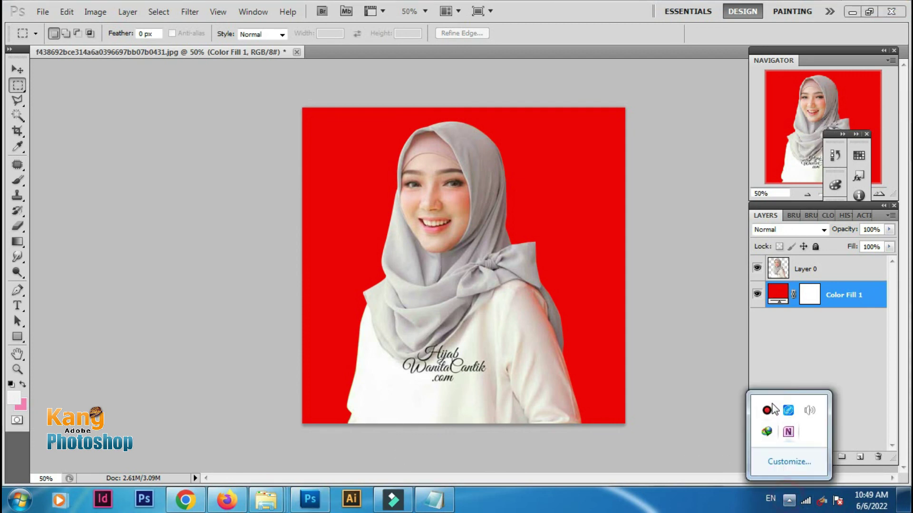
left_click(767, 411)
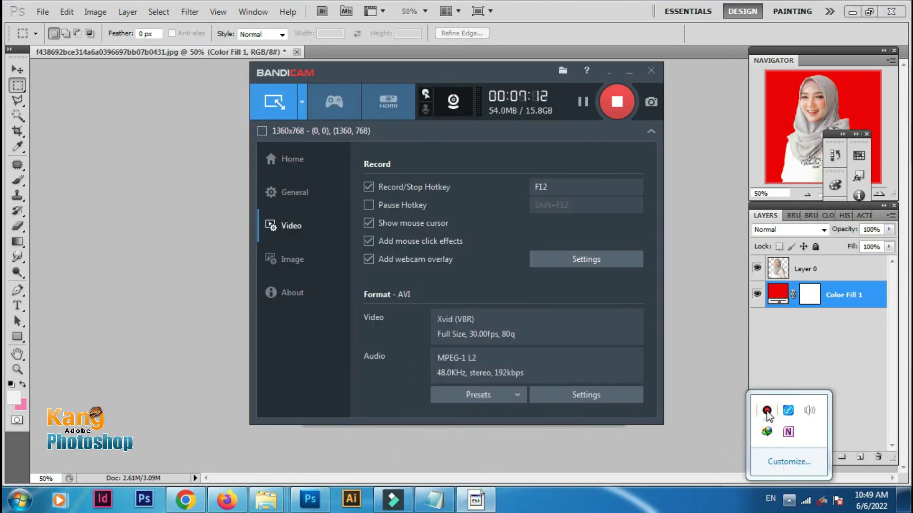